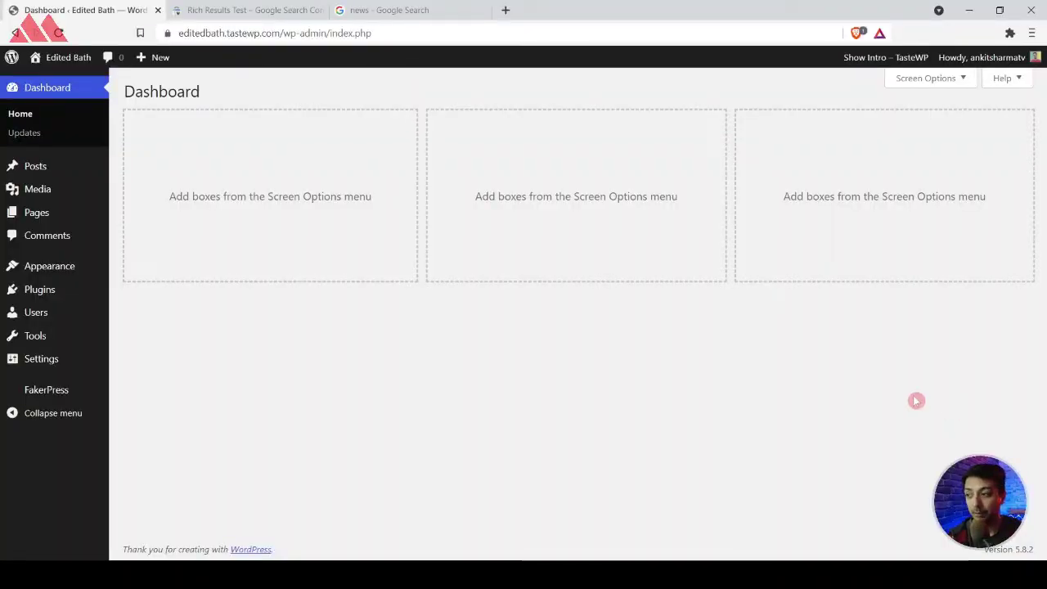
- Copy the view link of the post "Dolore non ipsam ea" from the posts list
mouse_move(102, 168)
left_click(138, 168)
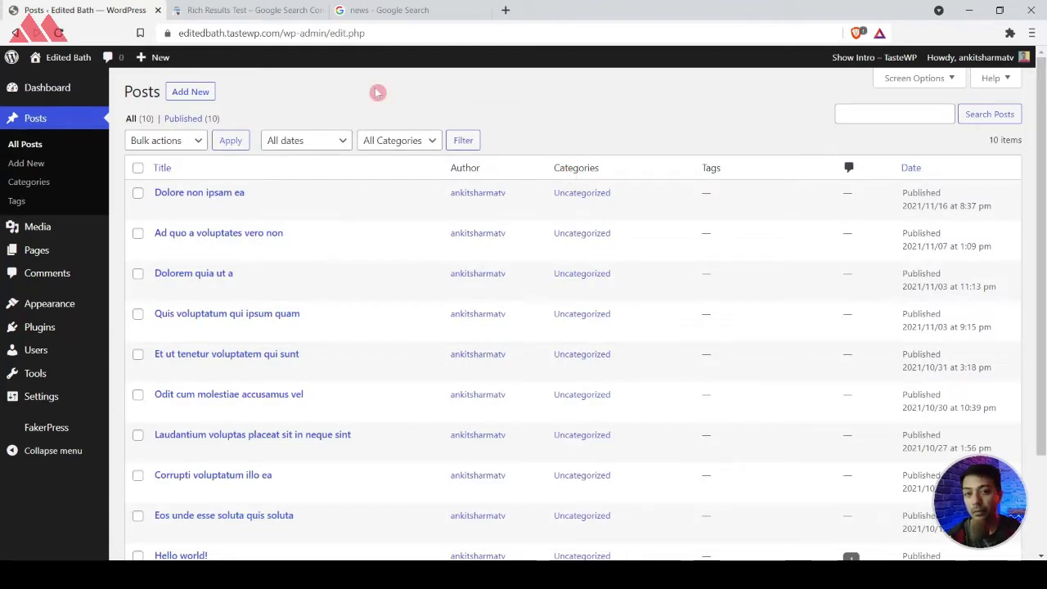
mouse_move(204, 216)
right_click(264, 211)
left_click(311, 308)
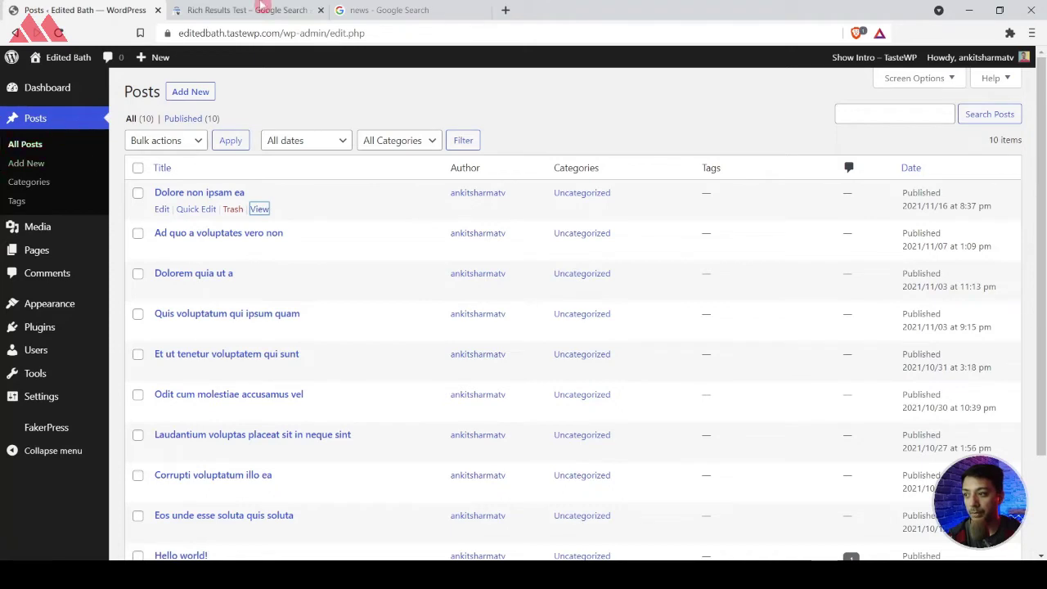
- Run Google's Rich Results Test on the copied post URL
key("ctrl+Tab")
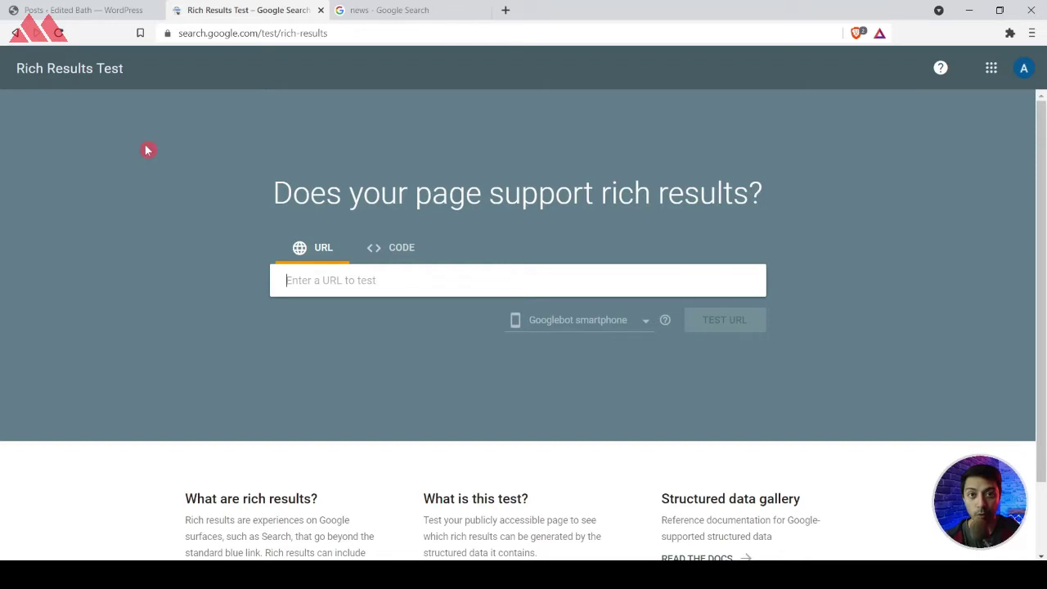
right_click(347, 279)
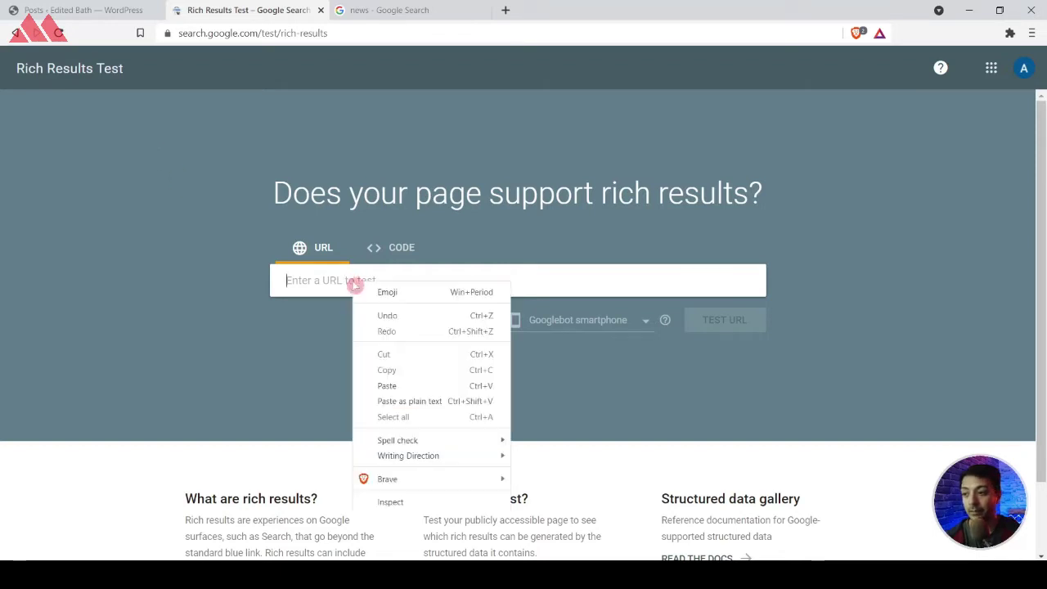
left_click(414, 388)
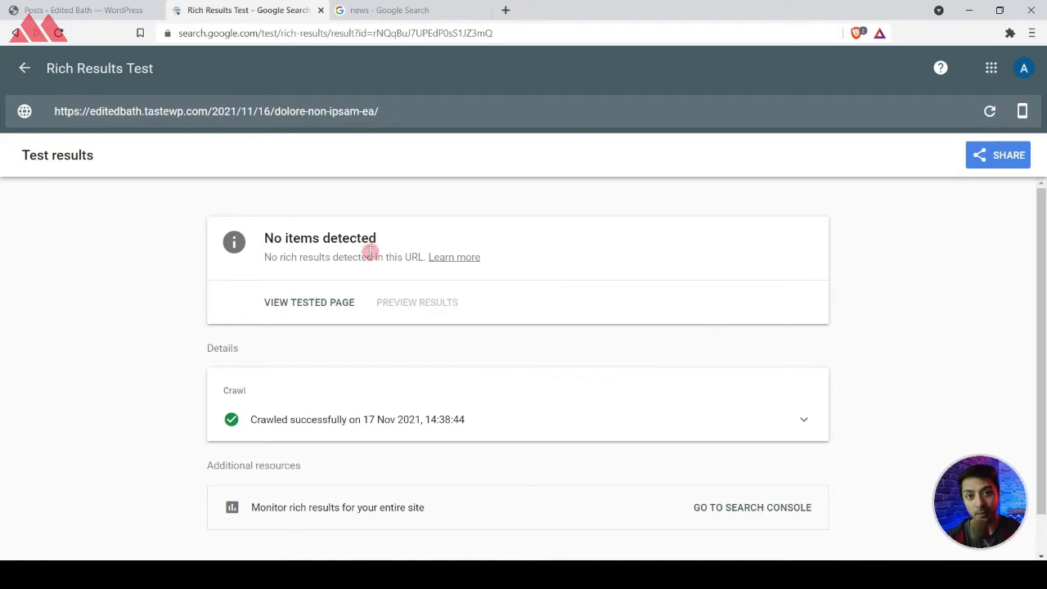
- Find the "Schema & Structured Data for WP & AMP" plugin in WordPress by searching for "schema", and install and activate it
left_click(115, 9)
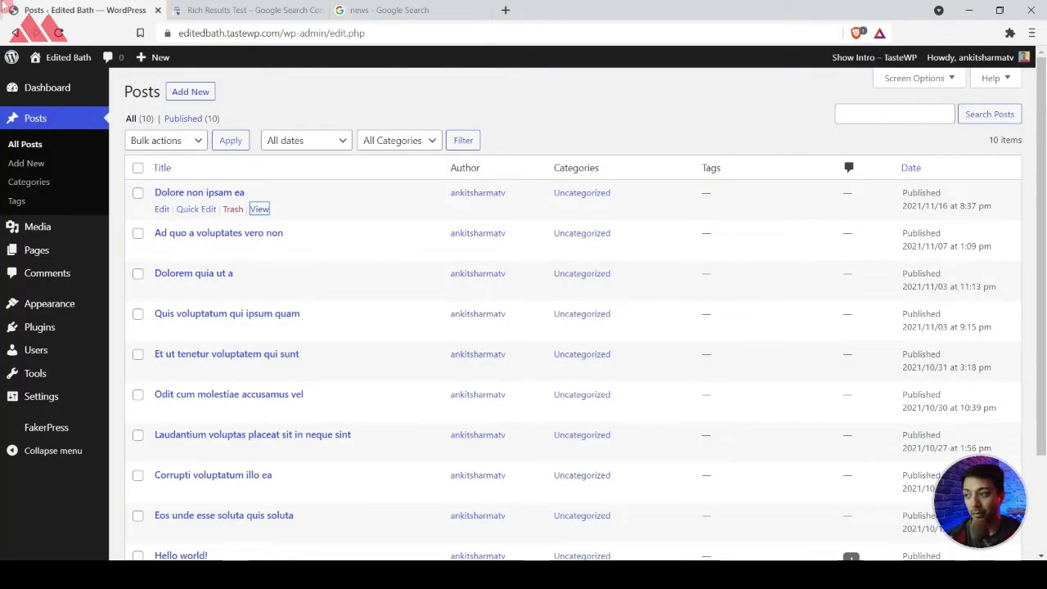
mouse_move(54, 327)
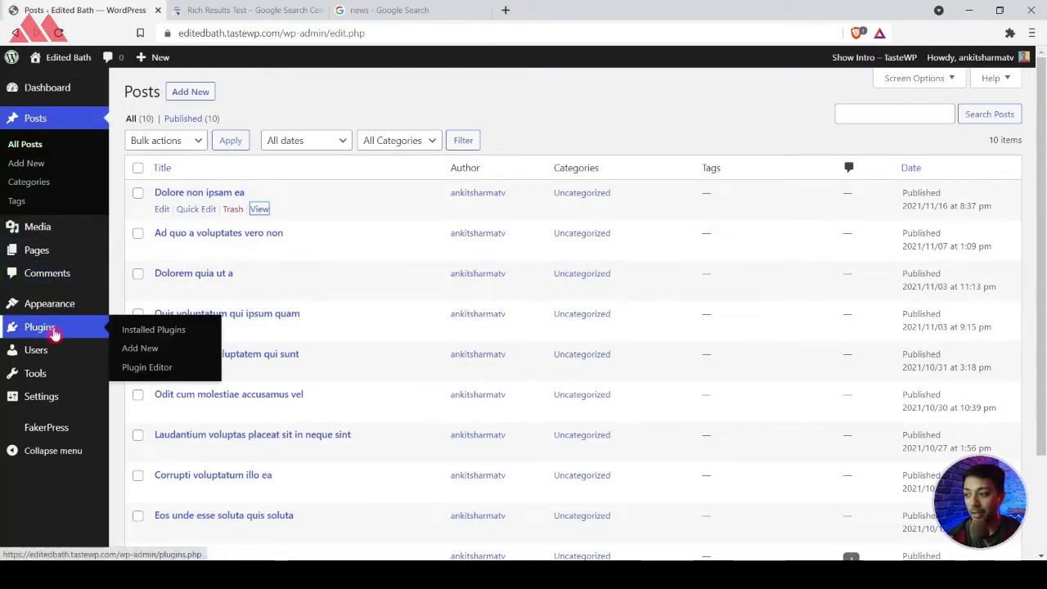
left_click(139, 354)
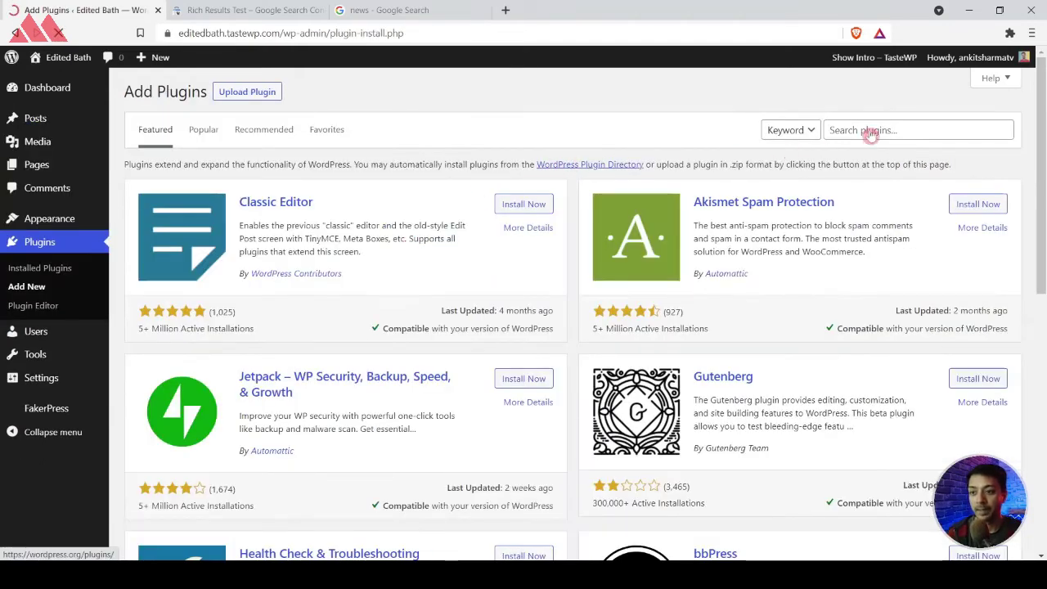
left_click(871, 131)
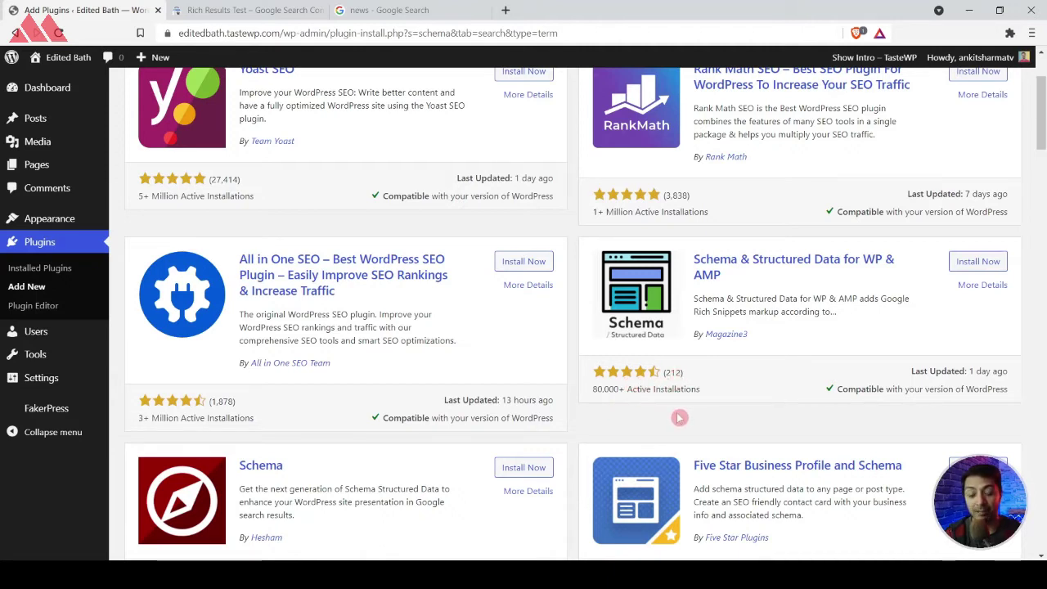
left_click(978, 261)
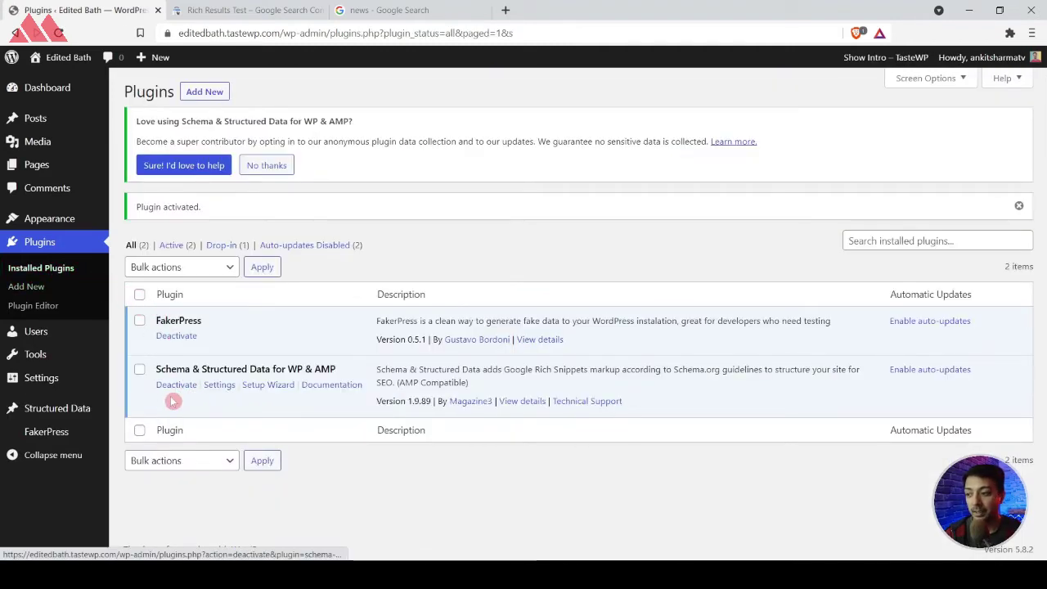
- Start the plugin's setup wizard and set the data type to Organization
left_click(268, 386)
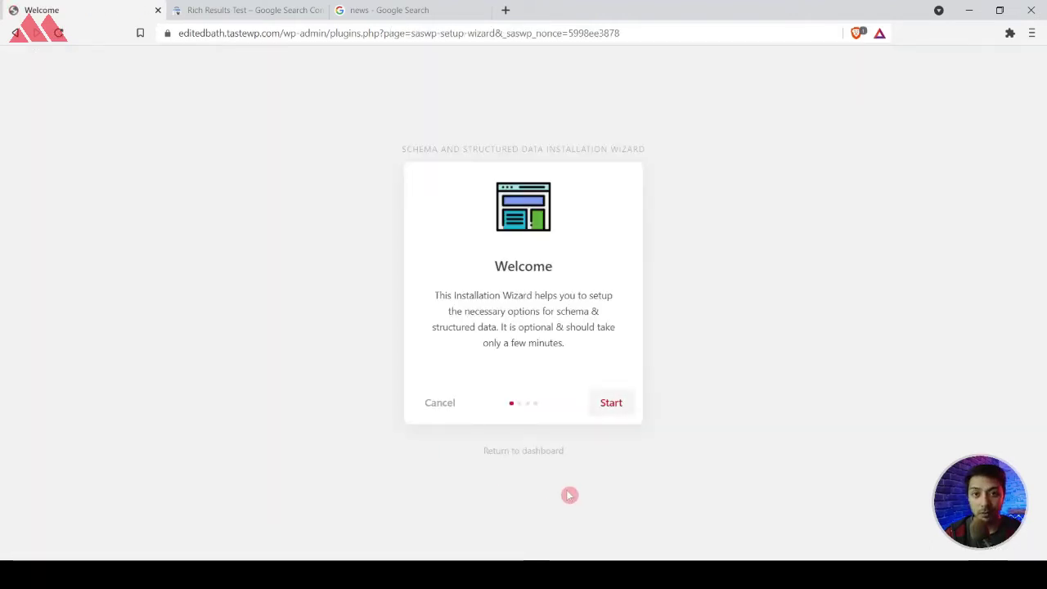
left_click(612, 404)
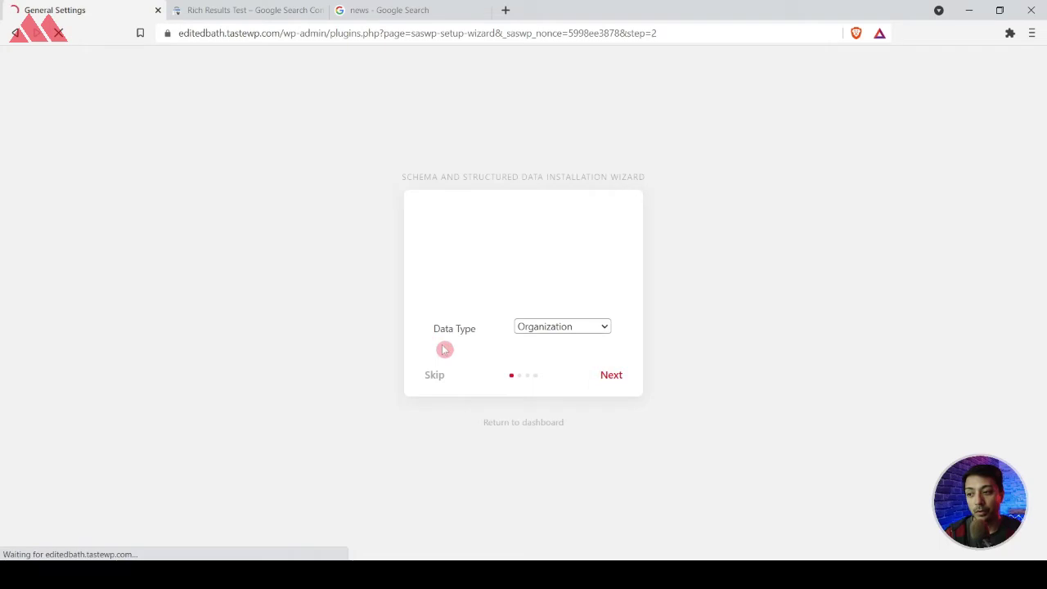
left_click(568, 328)
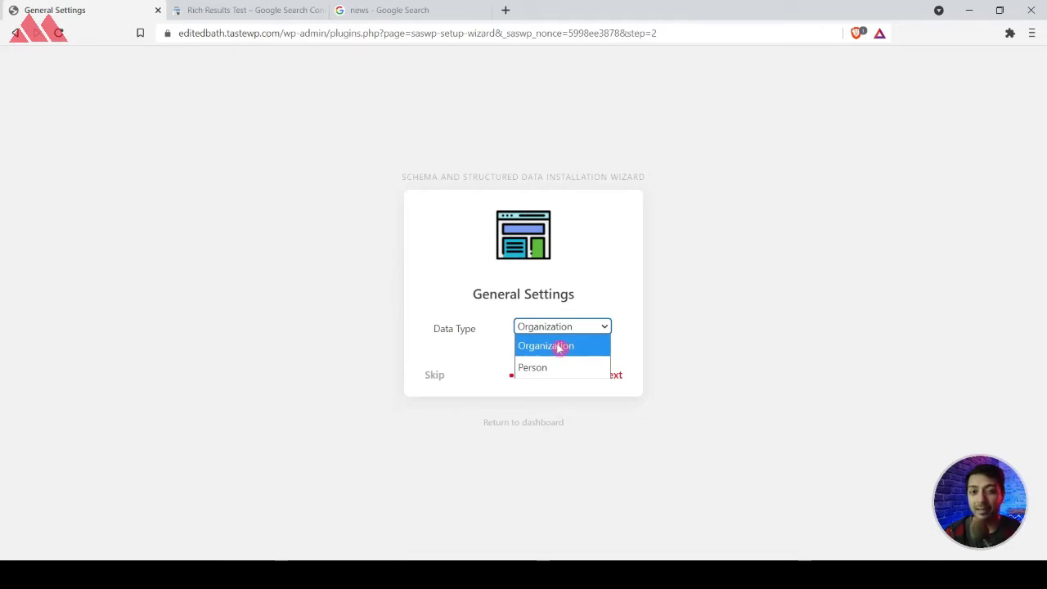
left_click(557, 346)
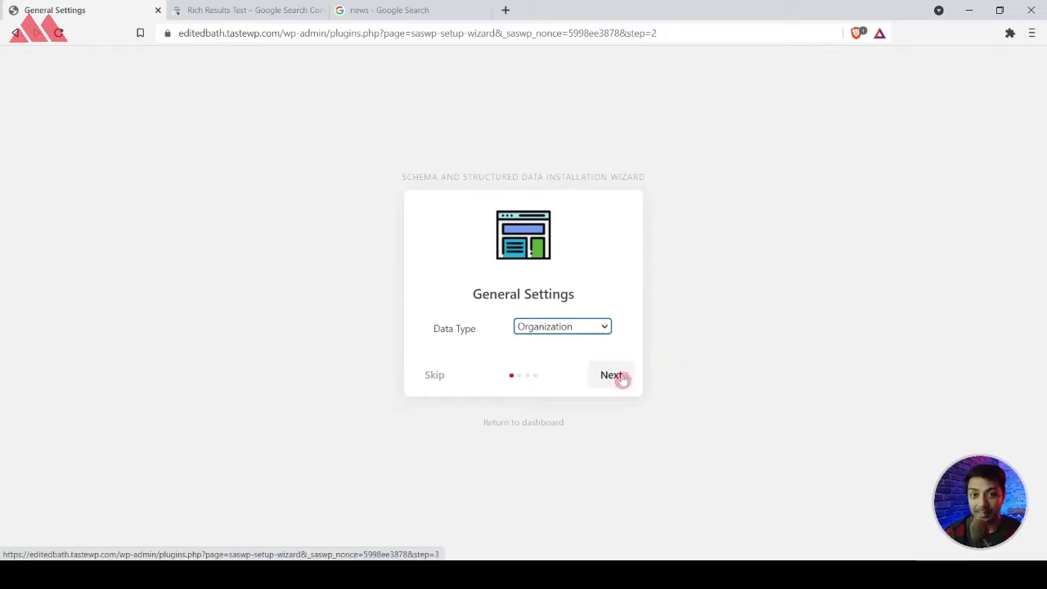
left_click(610, 380)
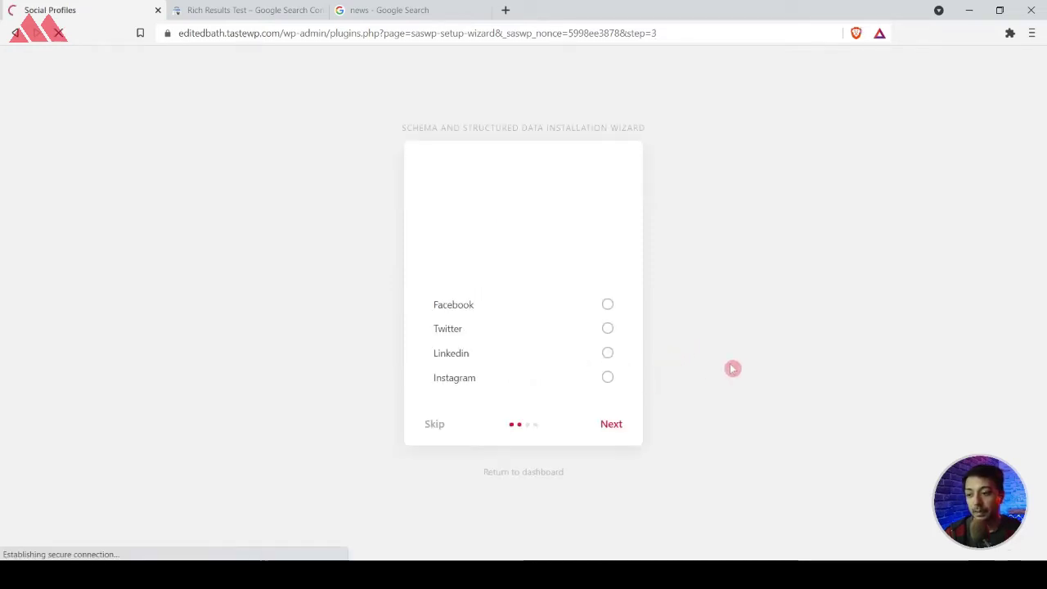
left_click(608, 304)
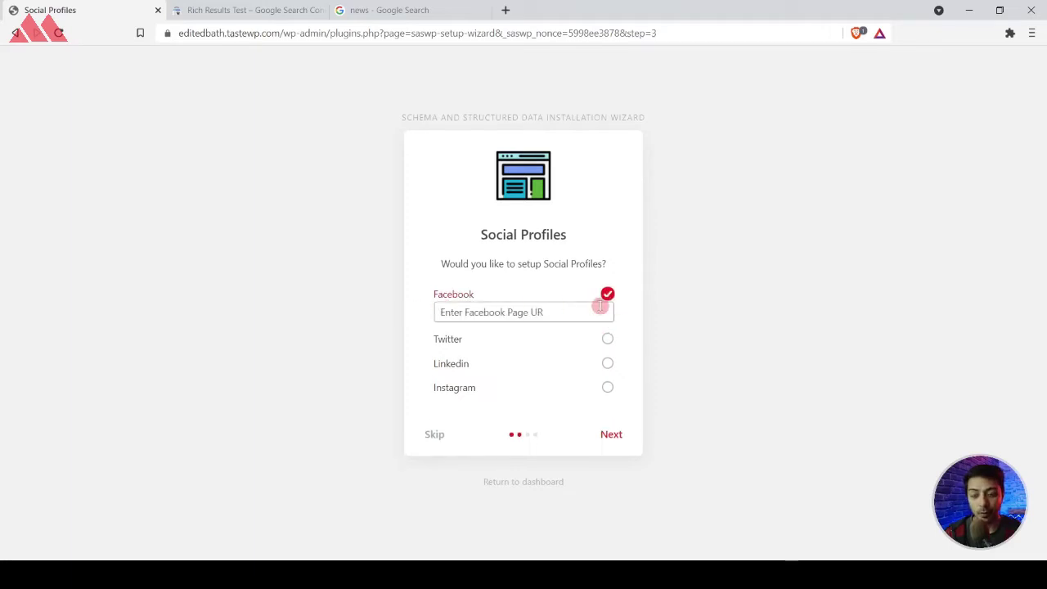
left_click(609, 339)
left_click(609, 373)
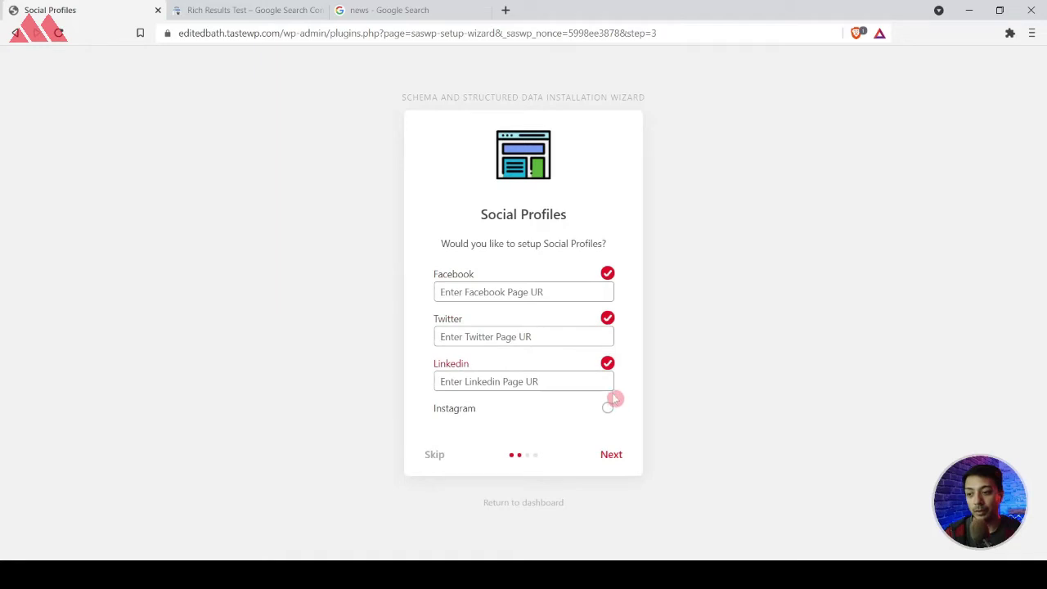
left_click(613, 399)
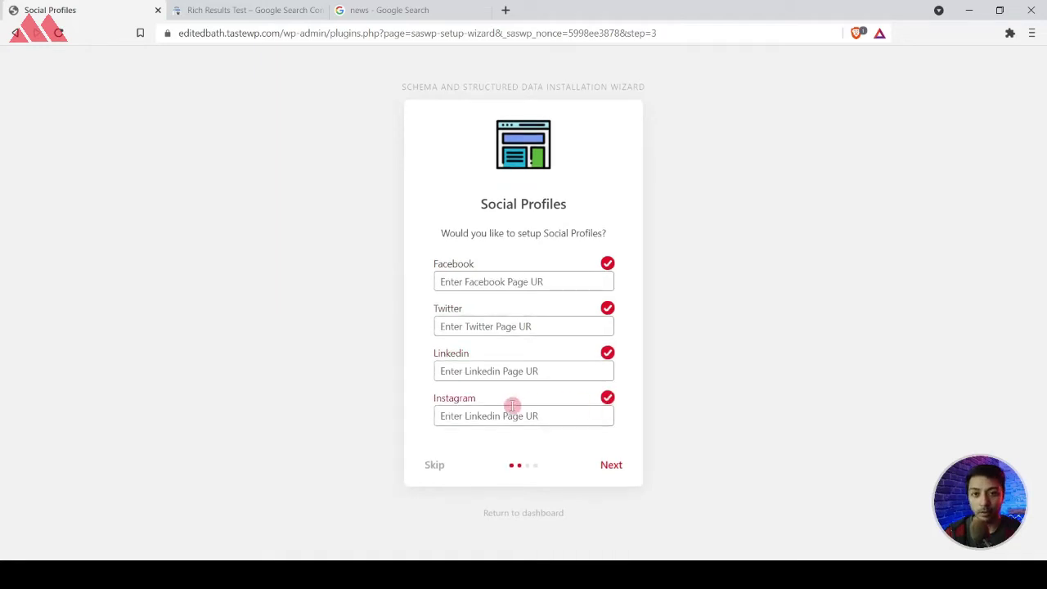
left_click(607, 398)
left_click(607, 364)
left_click(608, 328)
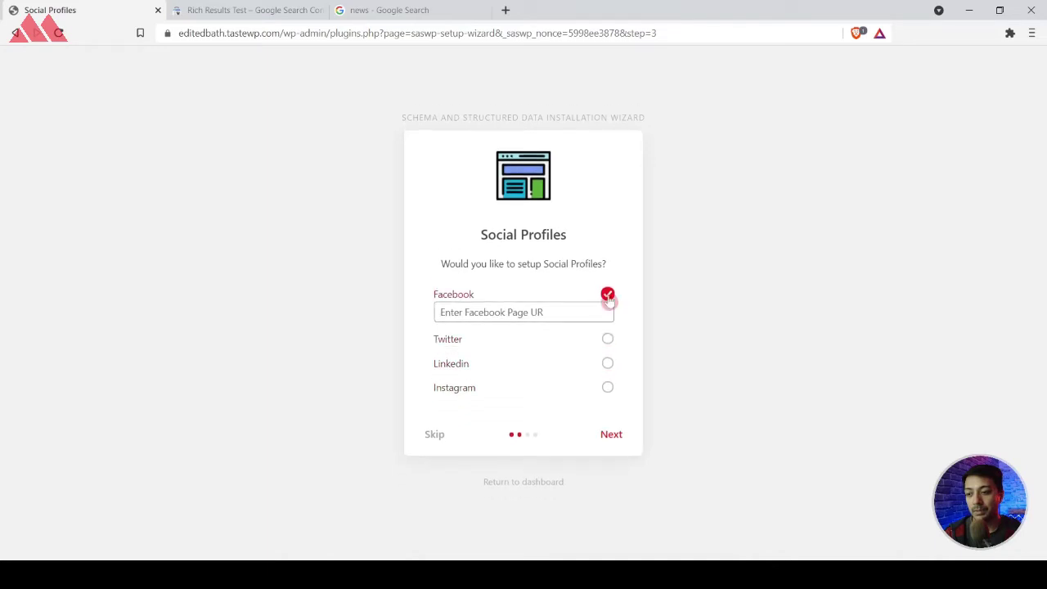
left_click(608, 295)
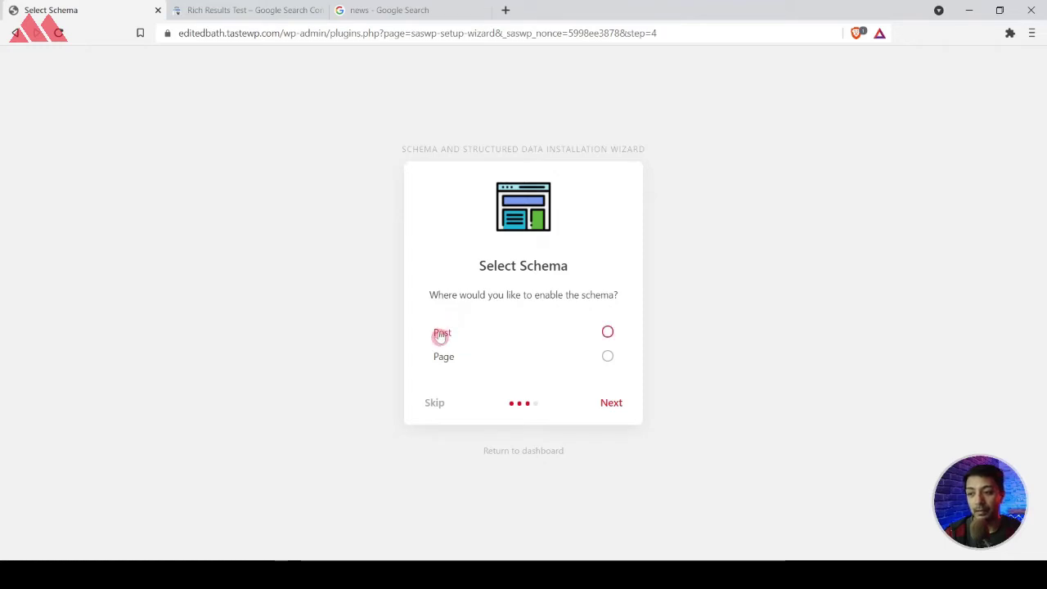
- Enable schema in the wizard with type NewsArticle for posts and WebPage for pages
left_click(607, 331)
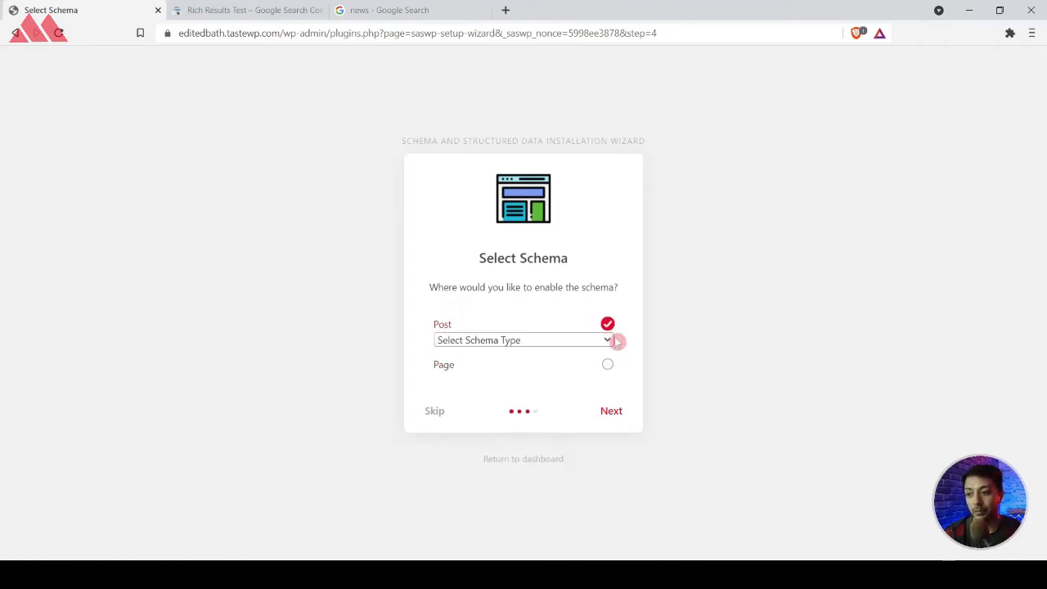
left_click(492, 345)
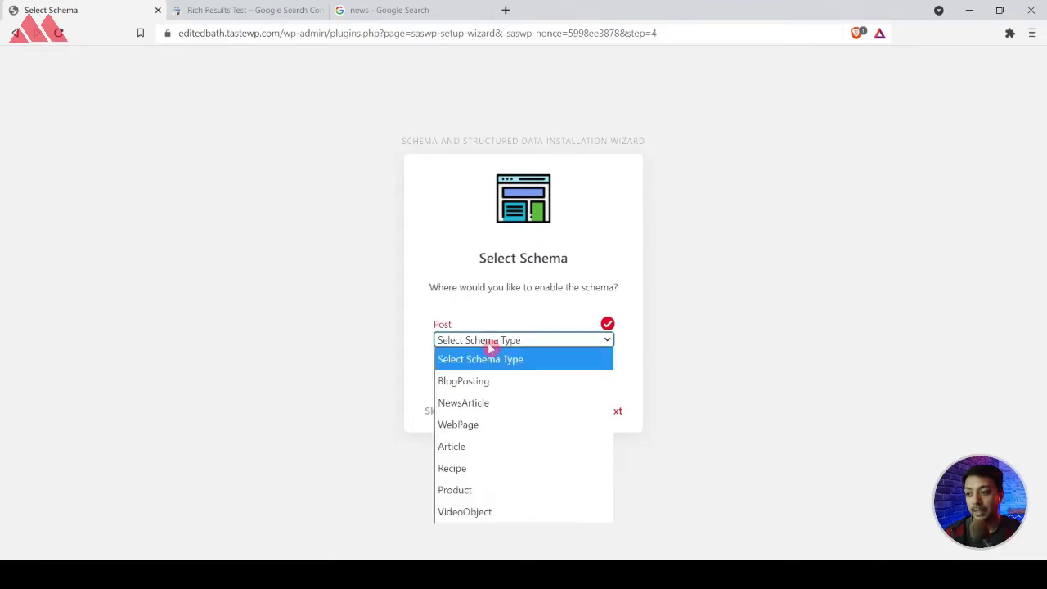
left_click(498, 403)
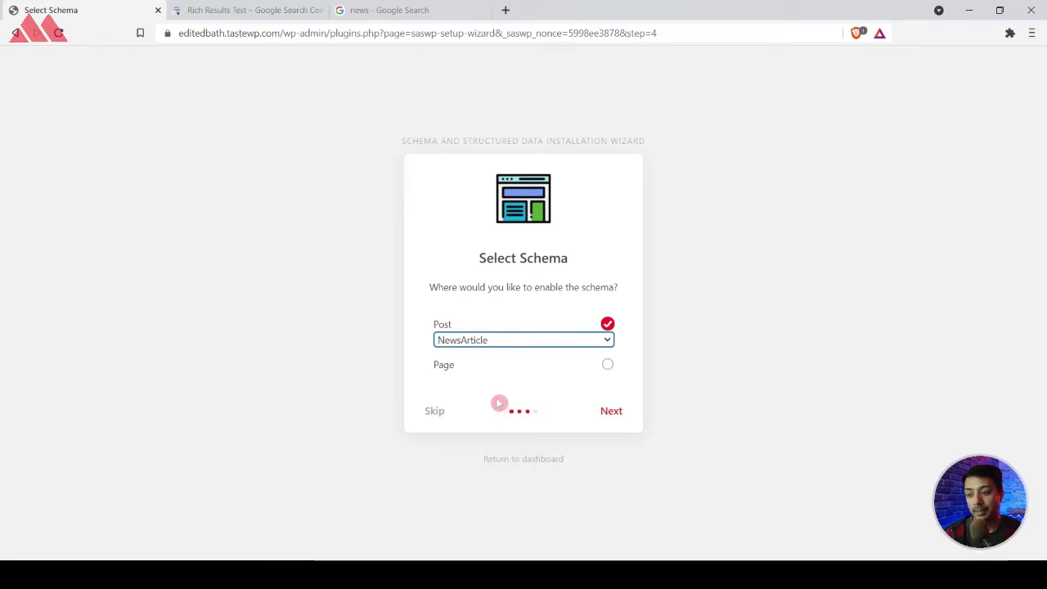
left_click(608, 365)
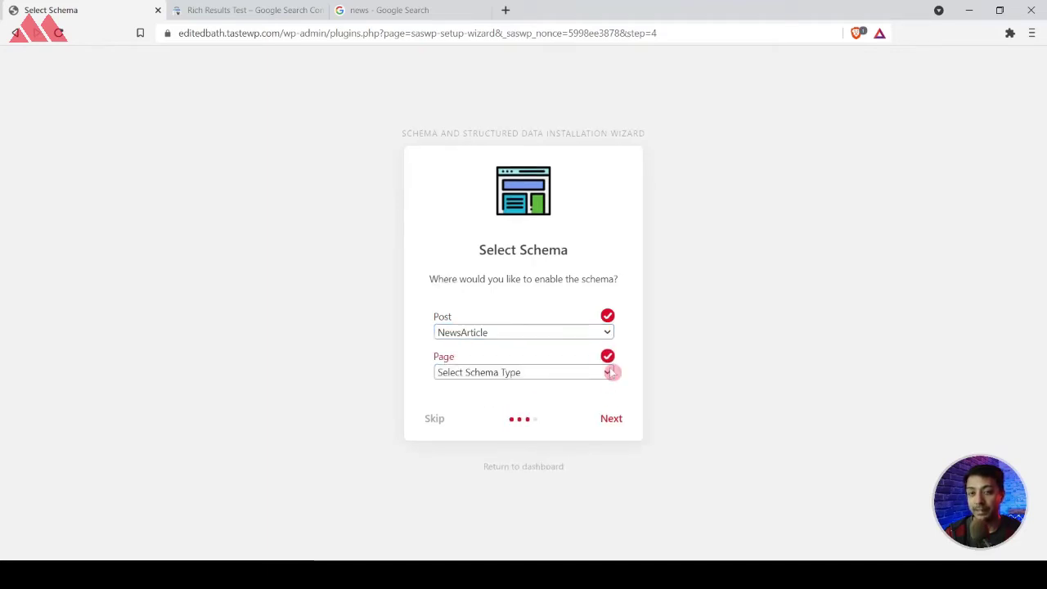
left_click(571, 377)
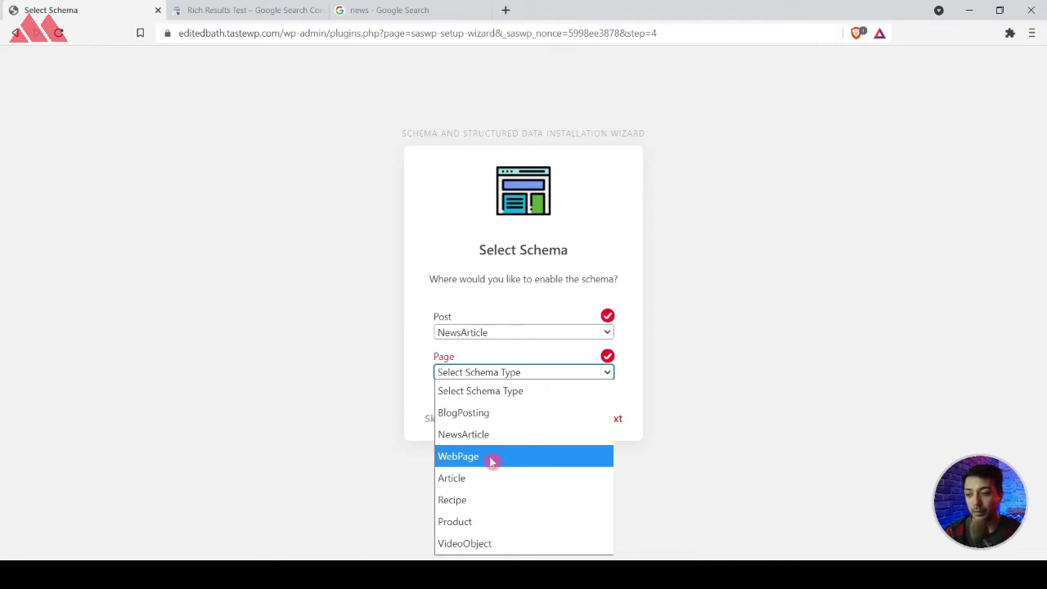
left_click(458, 455)
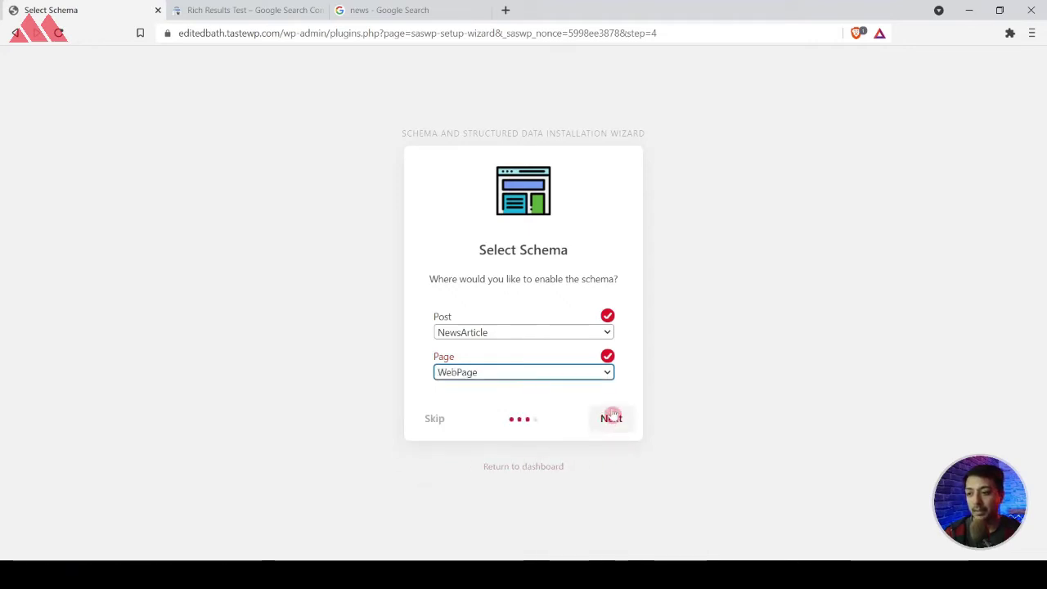
left_click(612, 418)
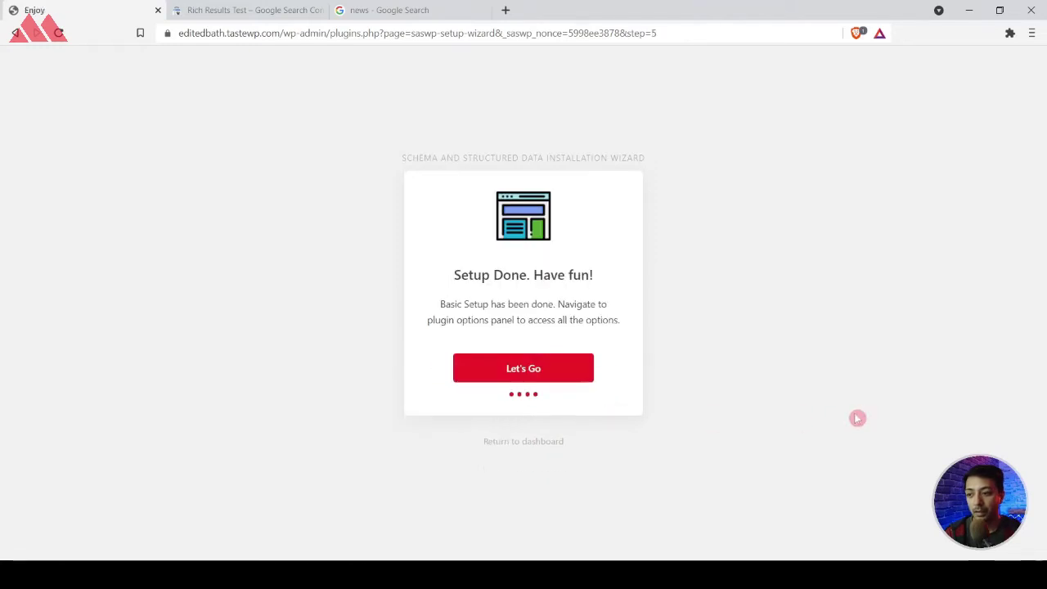
- Continue to the plugin's general settings and assign Sample Page as both the About and the Contact page
left_click(569, 378)
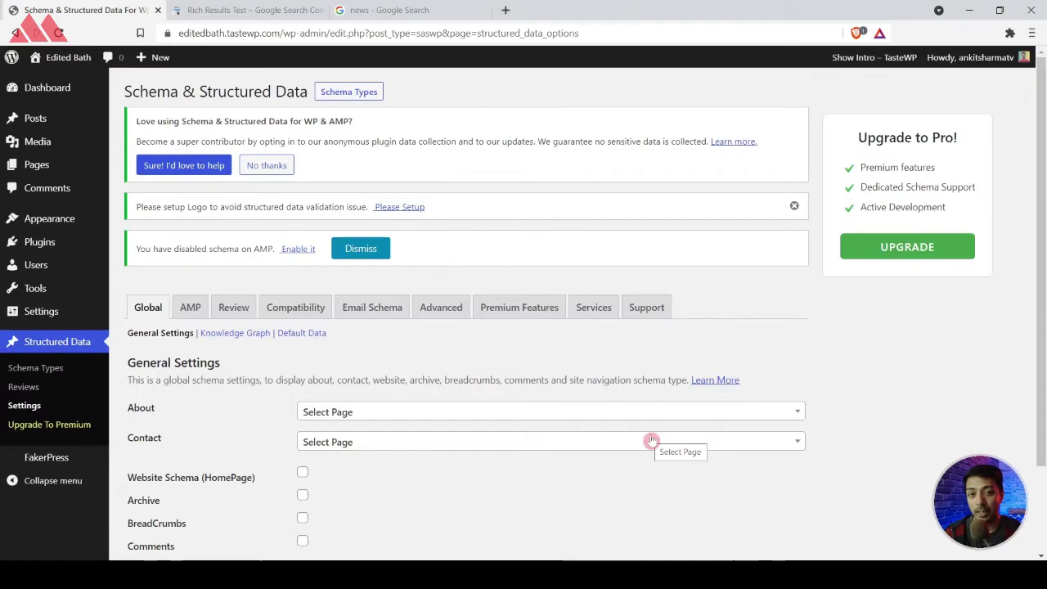
scroll(401, 374, "down", 1)
scroll(343, 381, "up", 1)
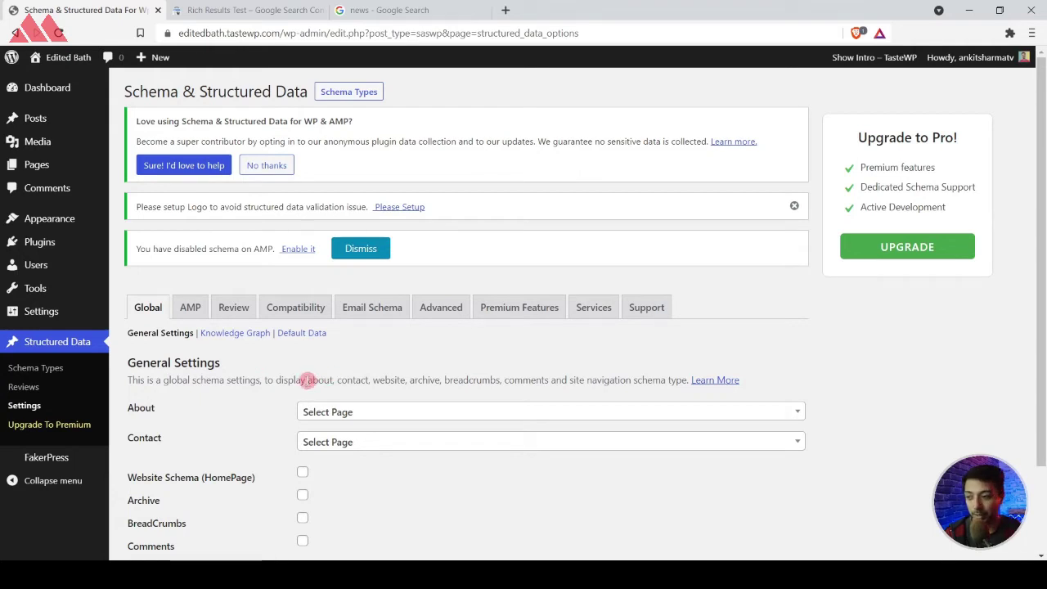
scroll(294, 400, "down", 1)
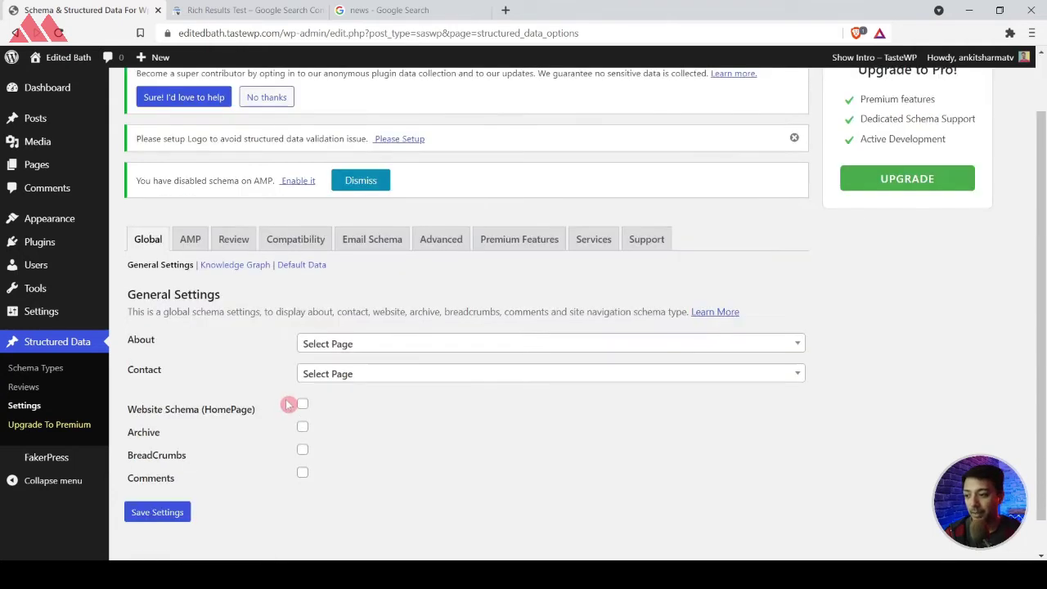
left_click(399, 344)
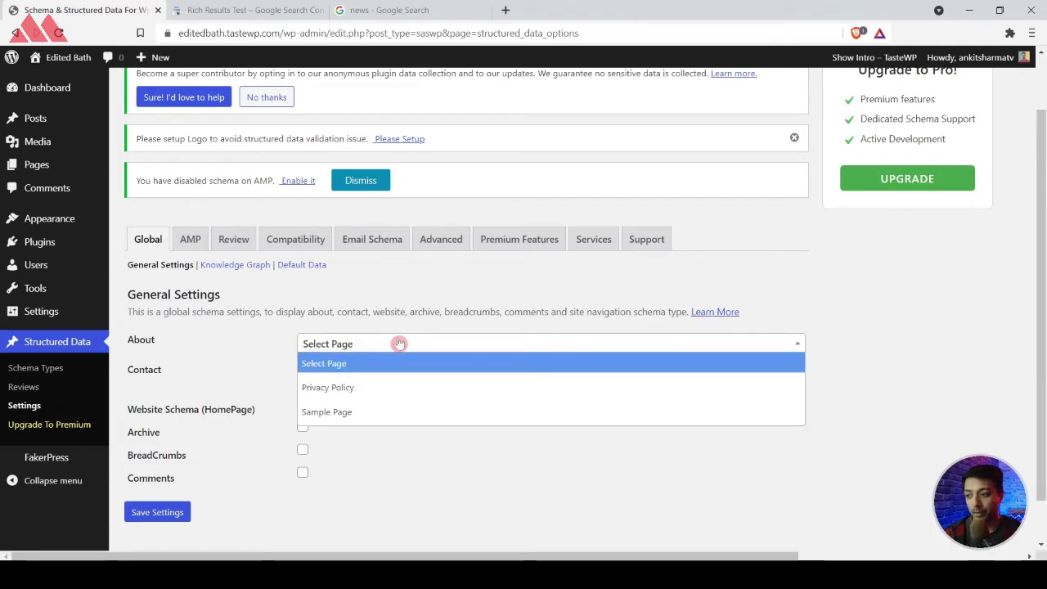
left_click(355, 411)
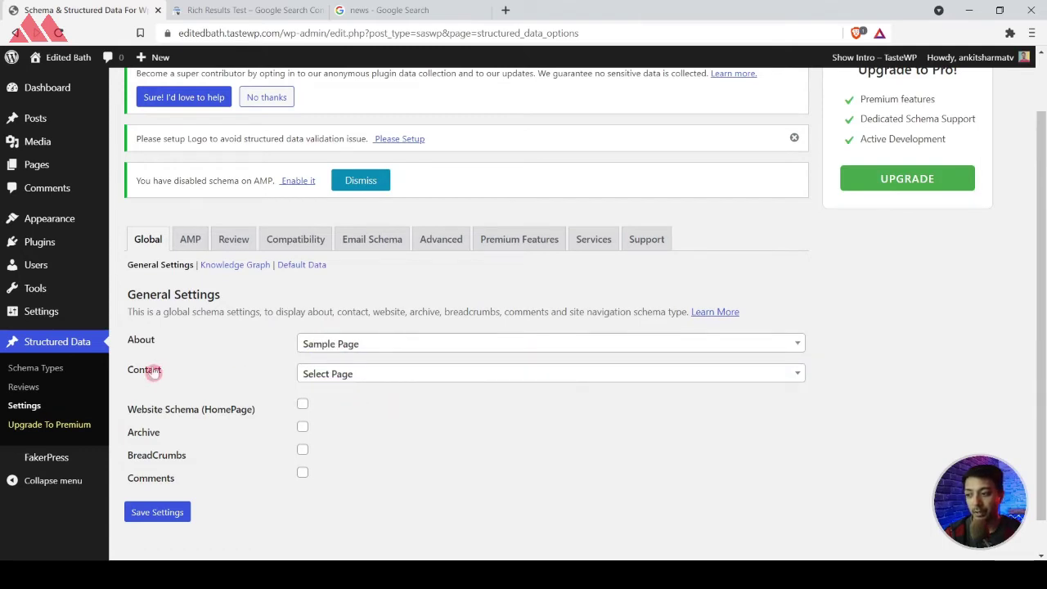
left_click(356, 373)
left_click(342, 445)
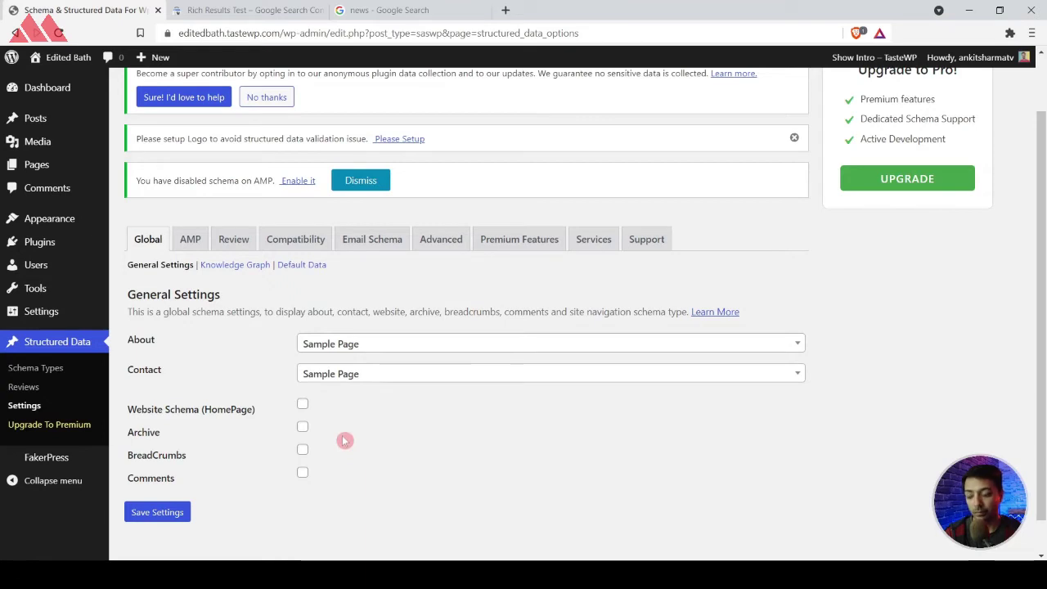
left_click(347, 378)
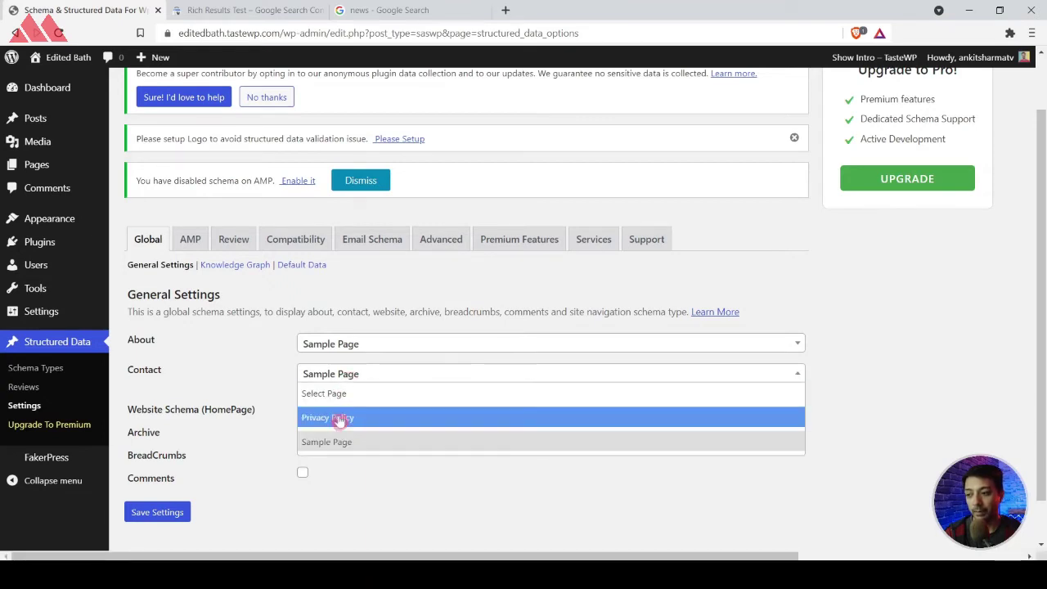
left_click(373, 446)
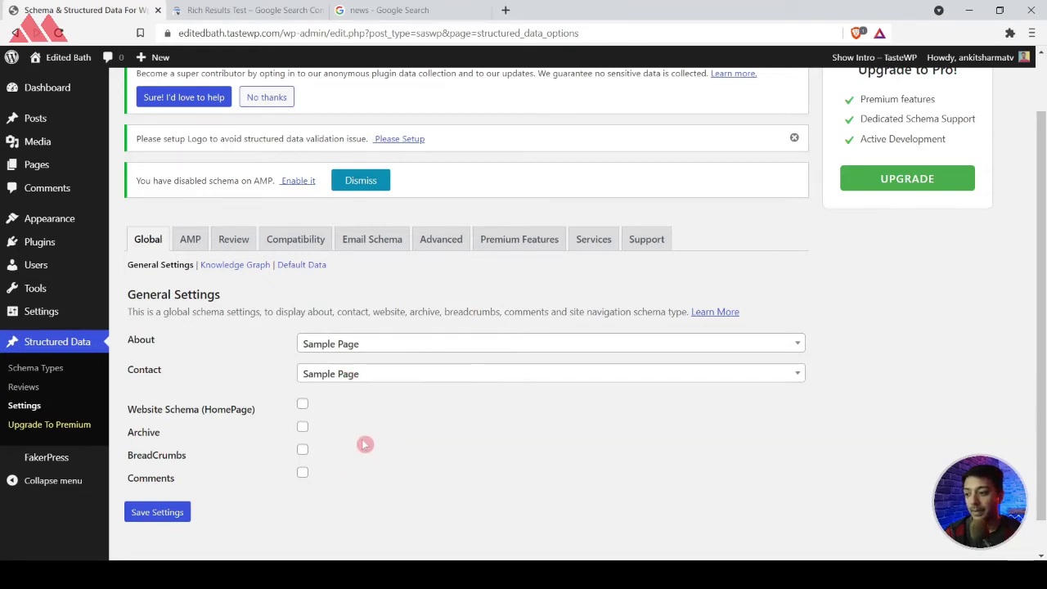
- Enable Website Schema (HomePage) with Sitelinks Search Box, and enable Archive with the schema type WebPage
left_click(303, 405)
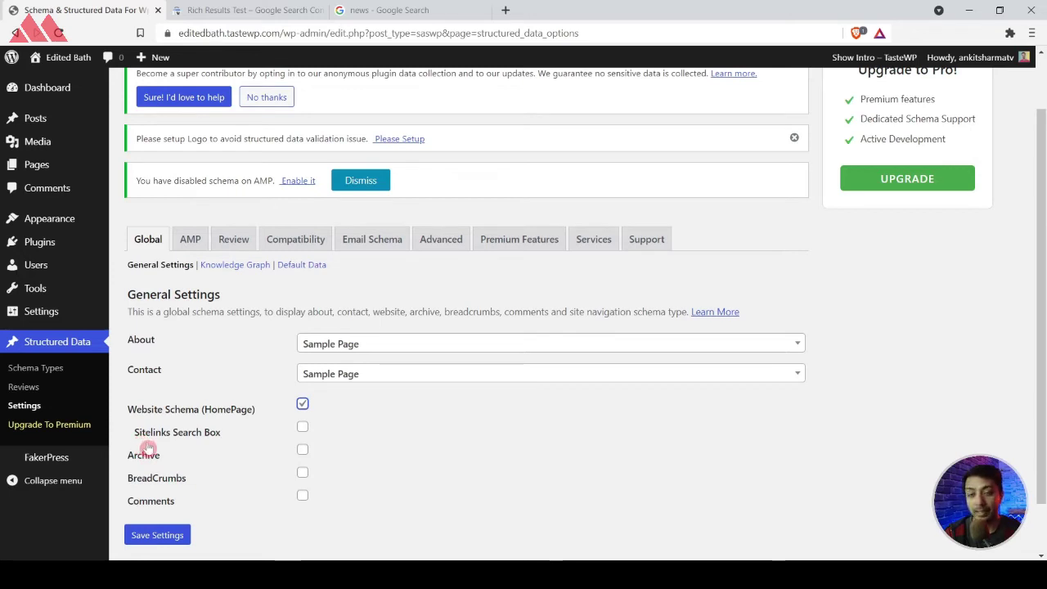
left_click(397, 451)
left_click(302, 431)
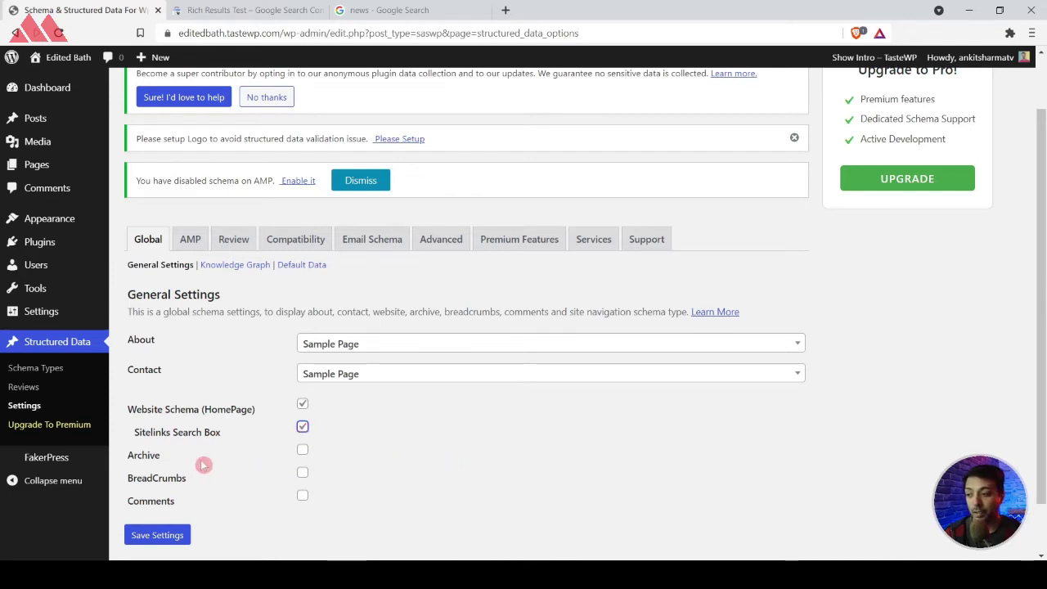
left_click(303, 451)
left_click(347, 477)
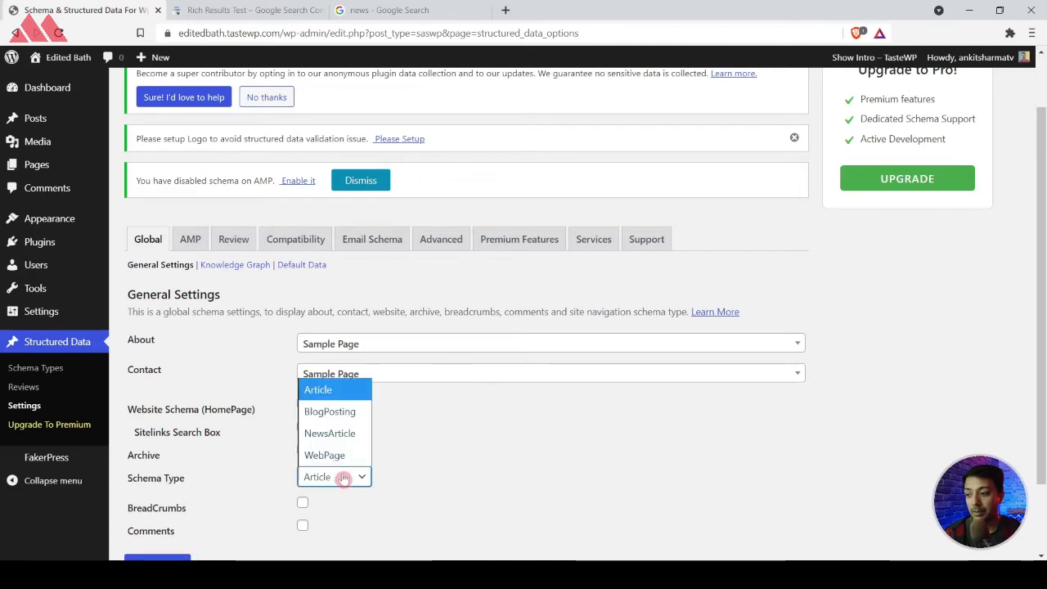
left_click(344, 455)
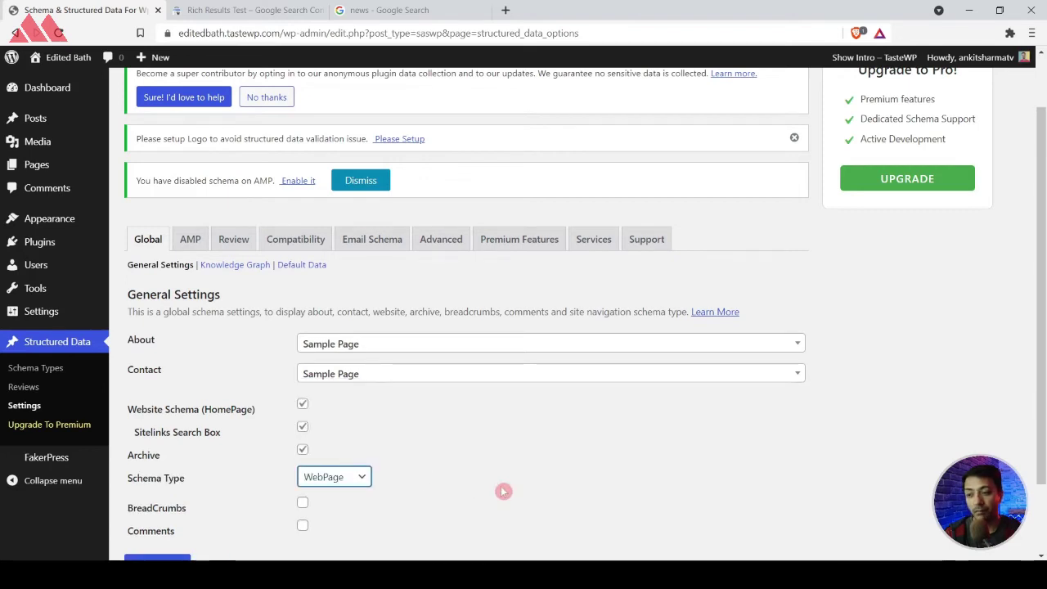
- Enable BreadCrumbs with Exclude Category and Comments in the general settings, and save the settings
scroll(491, 491, "down", 1)
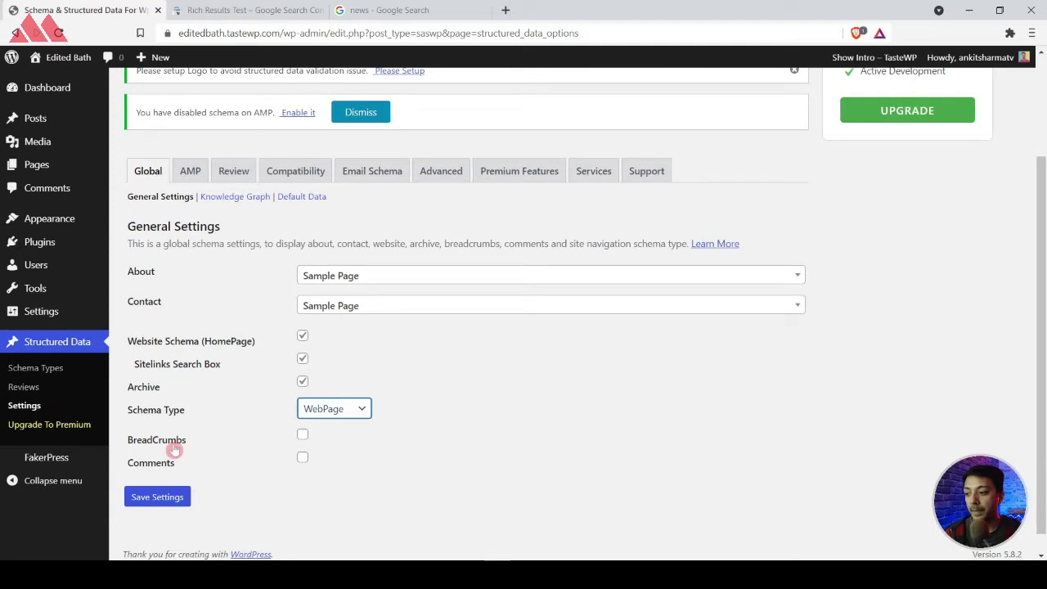
left_click(301, 435)
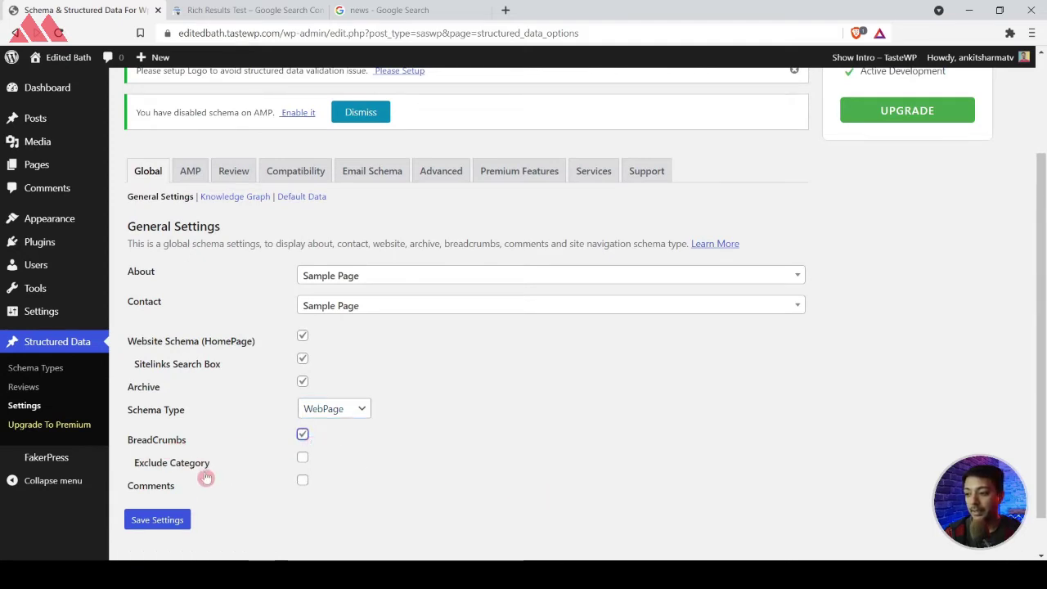
left_click(303, 457)
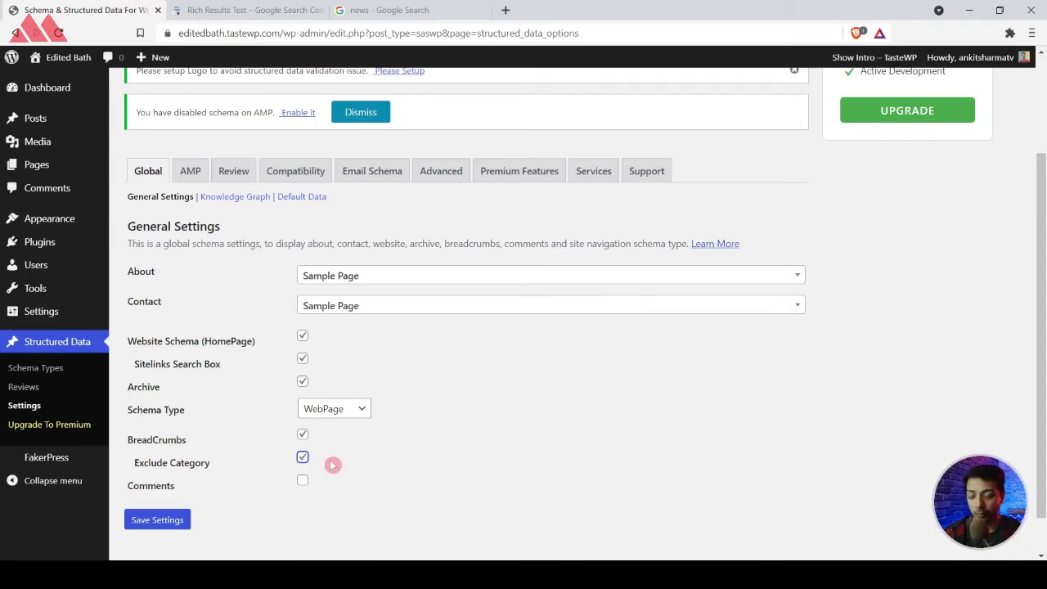
left_click(303, 458)
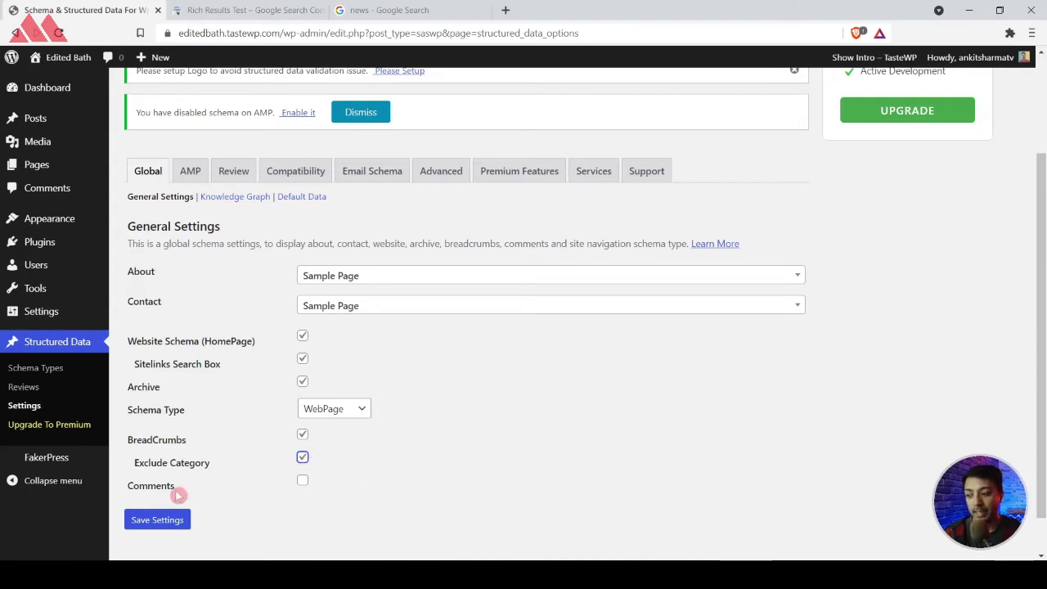
left_click(303, 481)
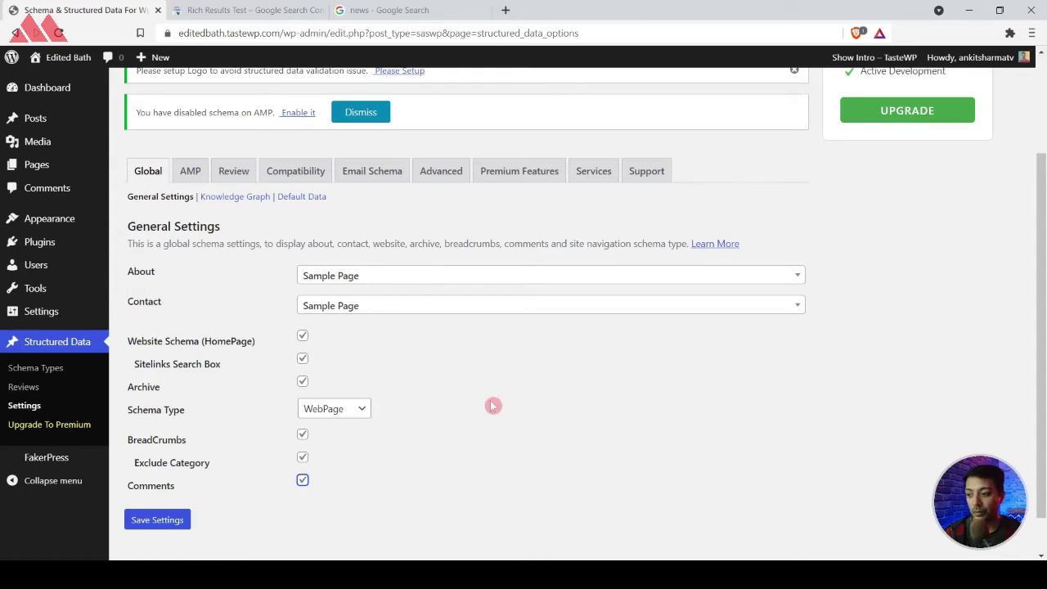
left_click(157, 520)
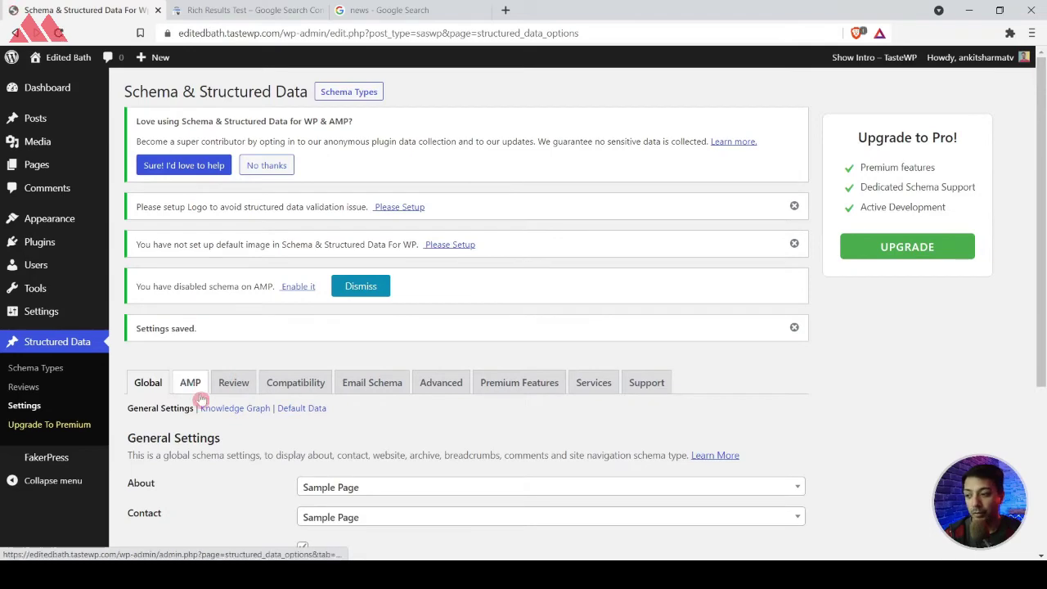
- Review the Knowledge Graph organization and social profile fields, and view the plugin's AMP settings
left_click(242, 409)
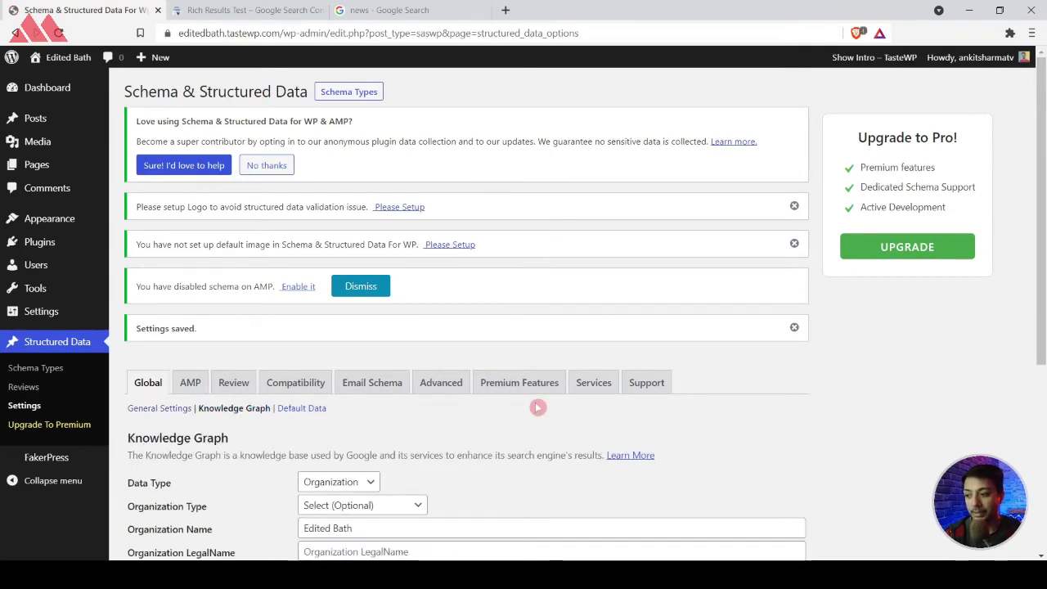
scroll(536, 404, "down", 2)
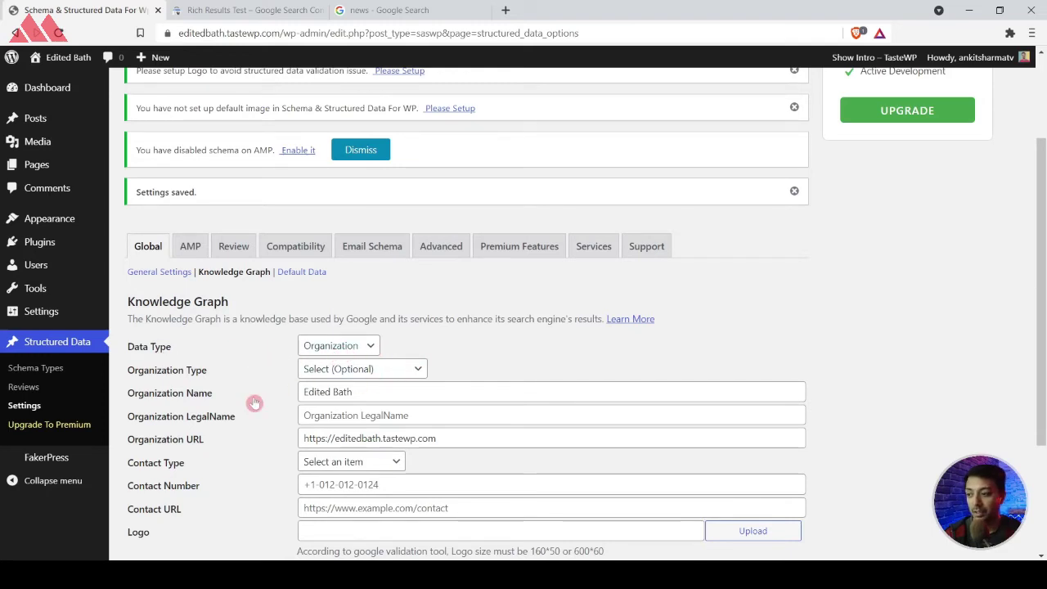
scroll(385, 378, "down", 3)
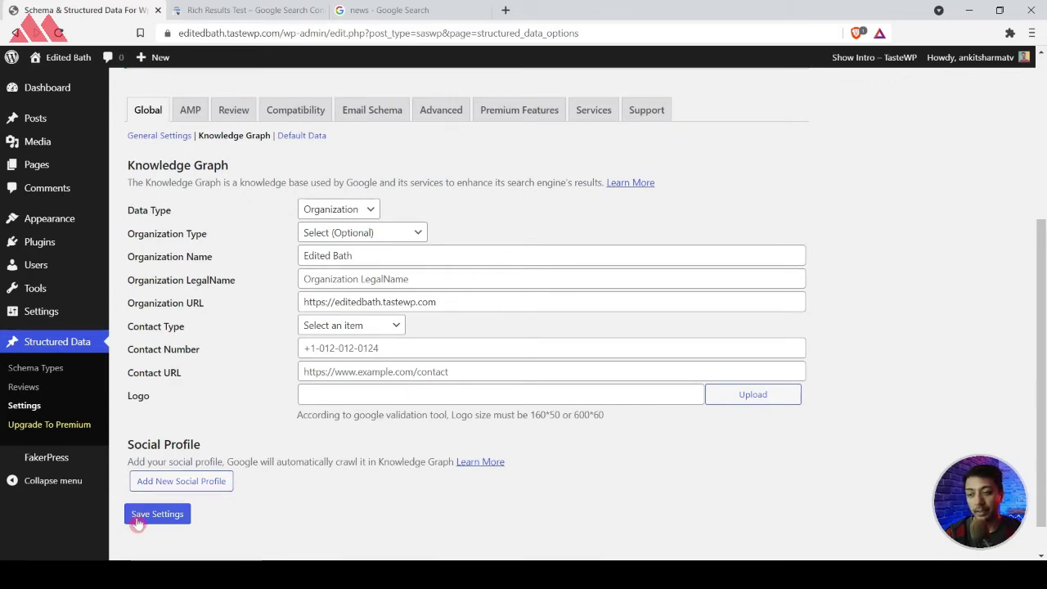
scroll(209, 440, "up", 3)
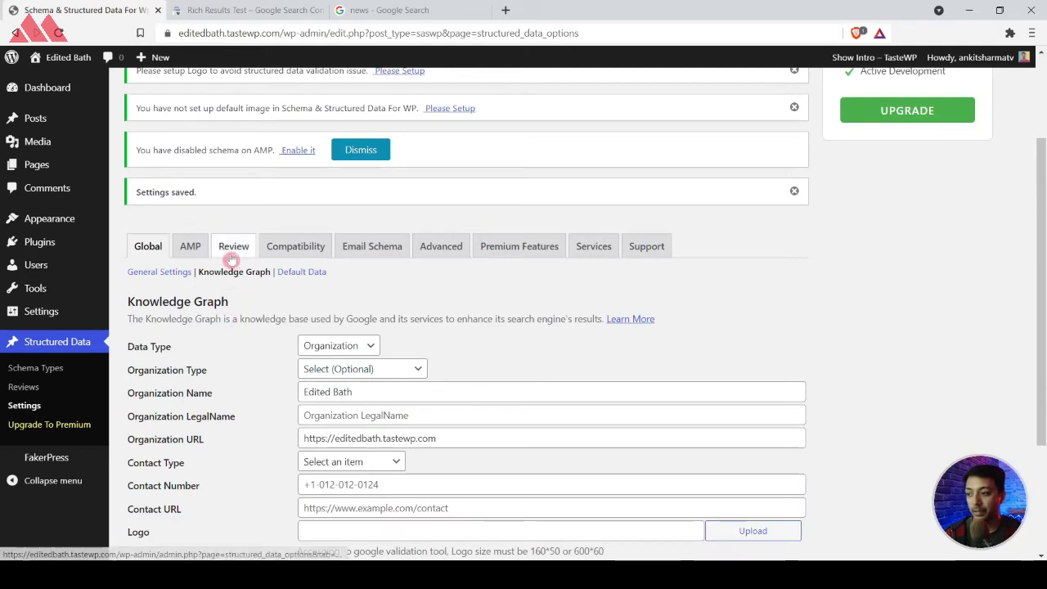
left_click(190, 247)
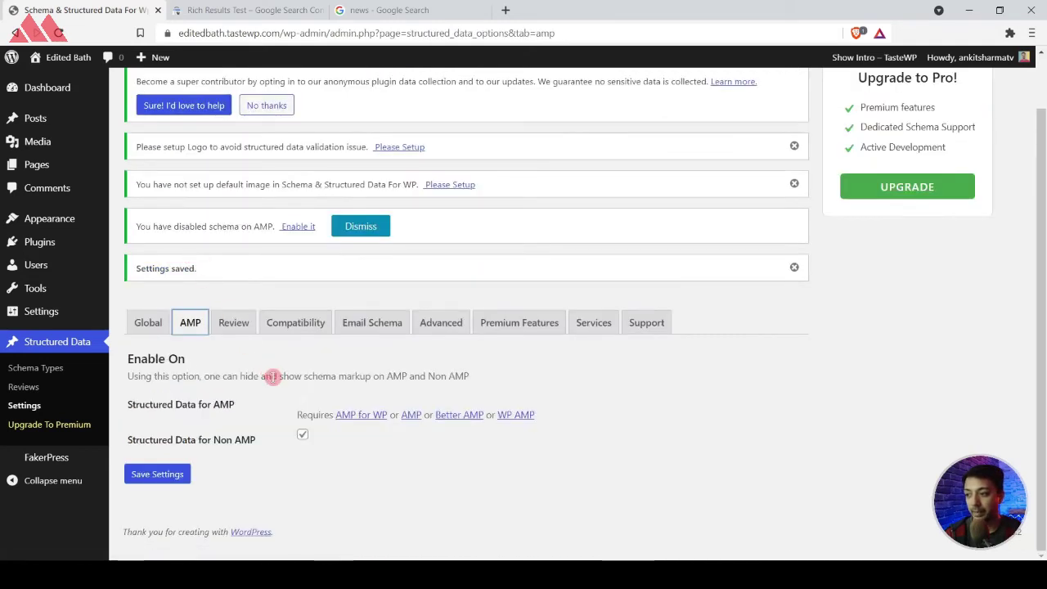
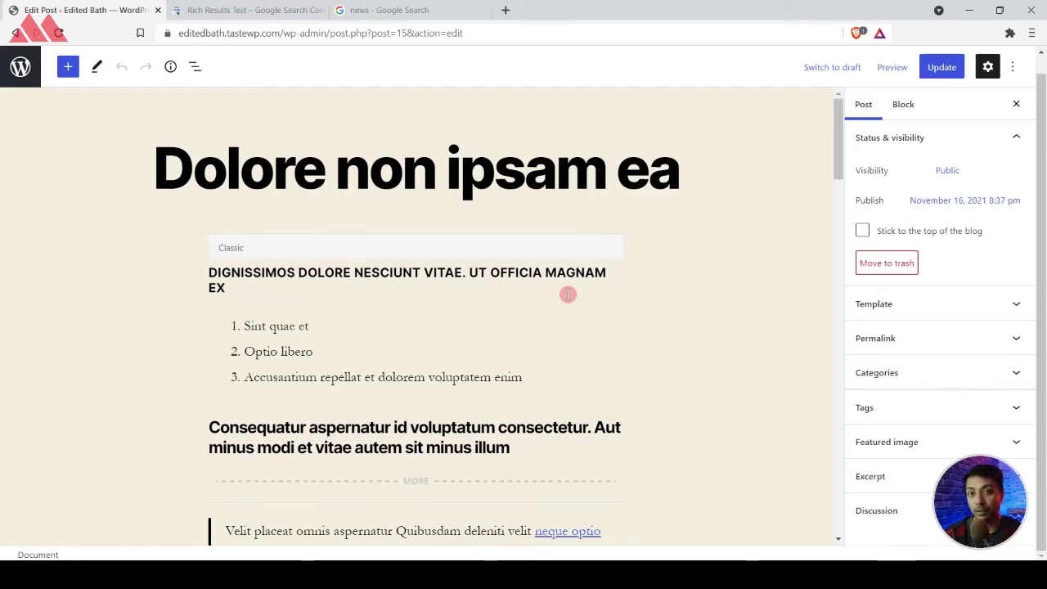
- Find the schema section below the "Dolore non ipsam ea" post's content, and rerun Google's Rich Results Test for the post's URL
scroll(568, 295, "down", 5)
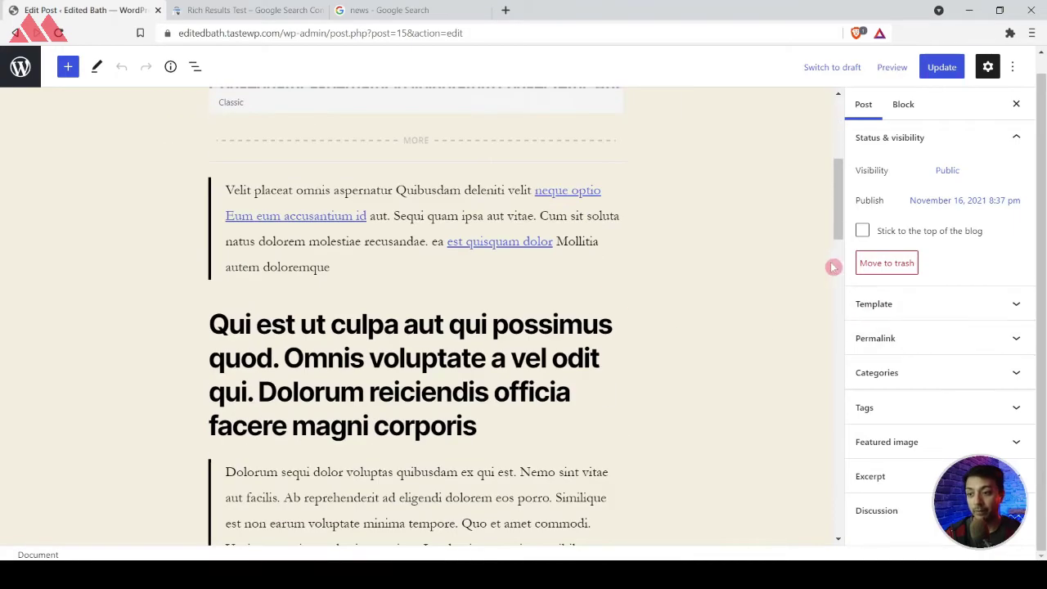
left_click_drag(837, 215, 838, 523)
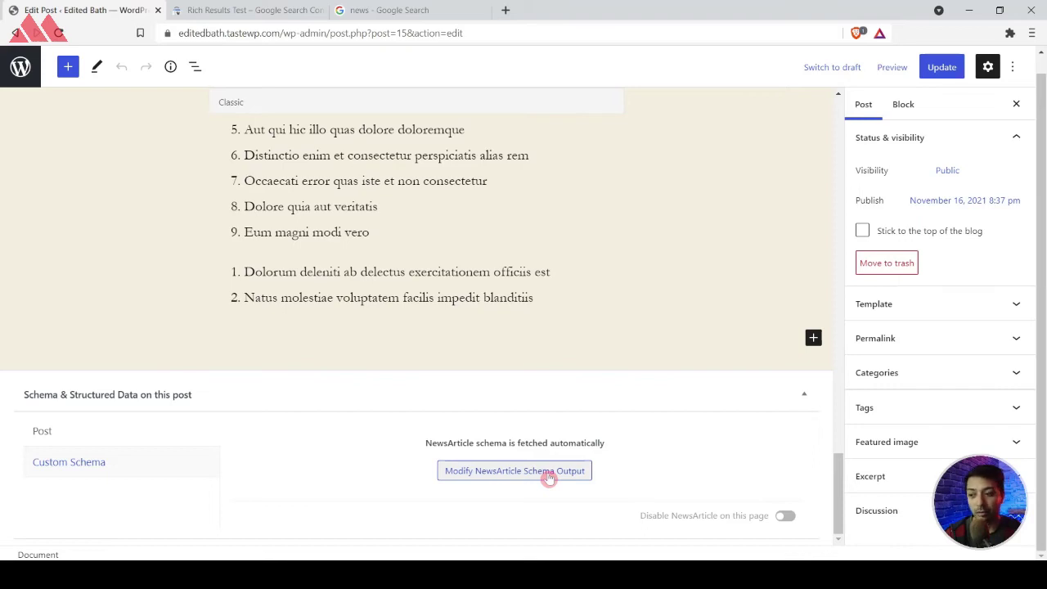
left_click(302, 9)
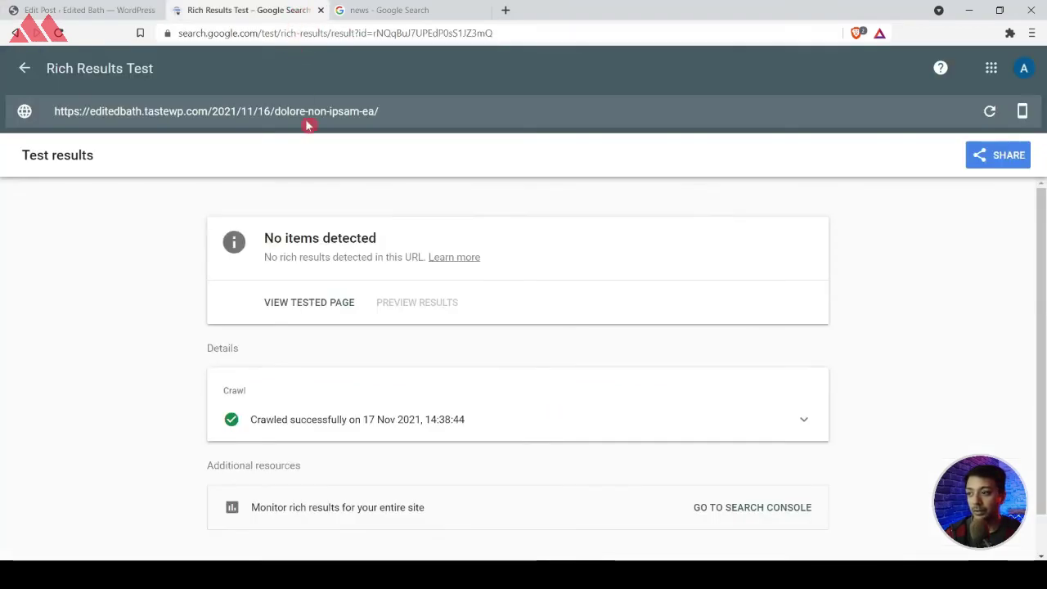
left_click(992, 113)
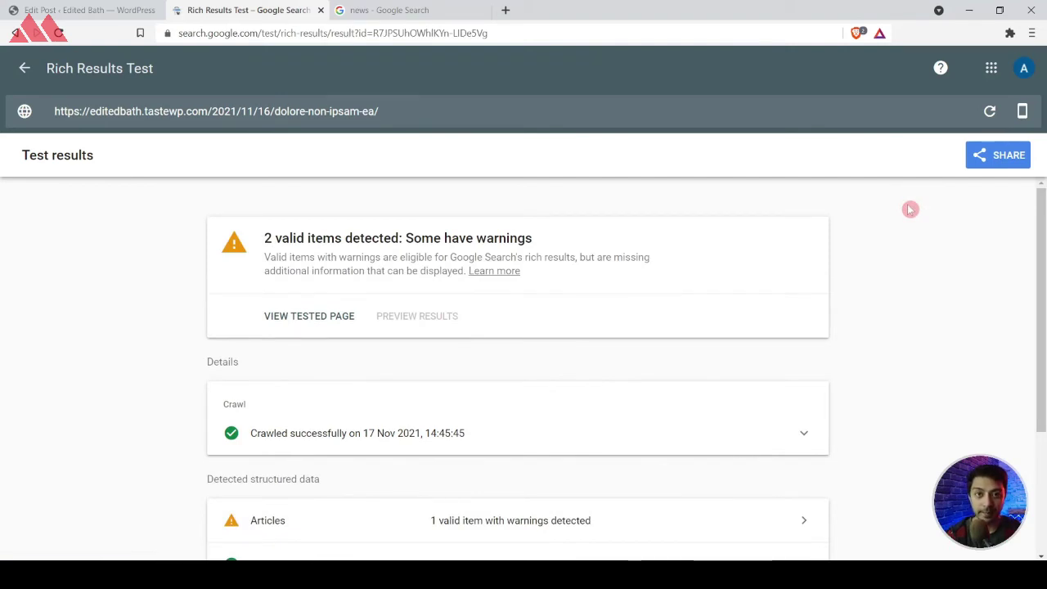
- Examine the detected structured data and the details of the Articles item in the Rich Results Test
scroll(842, 246, "down", 3)
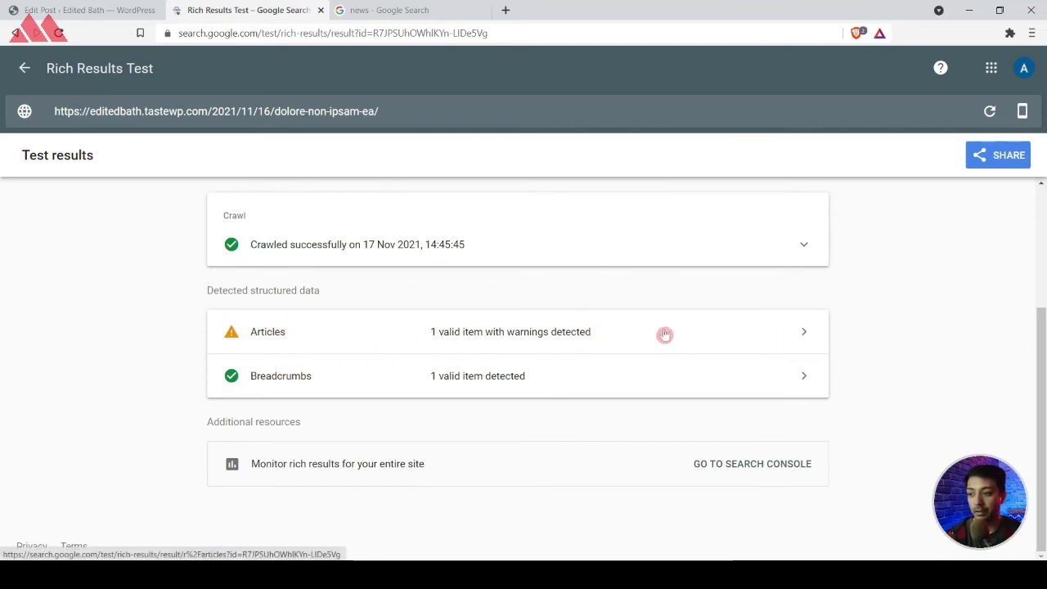
left_click(797, 331)
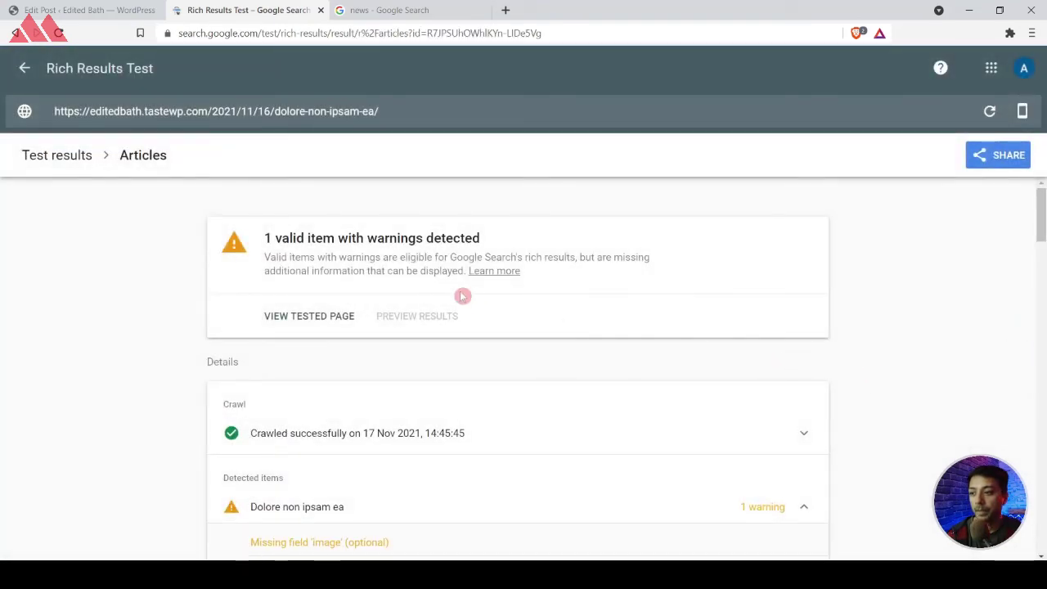
scroll(462, 278, "down", 3)
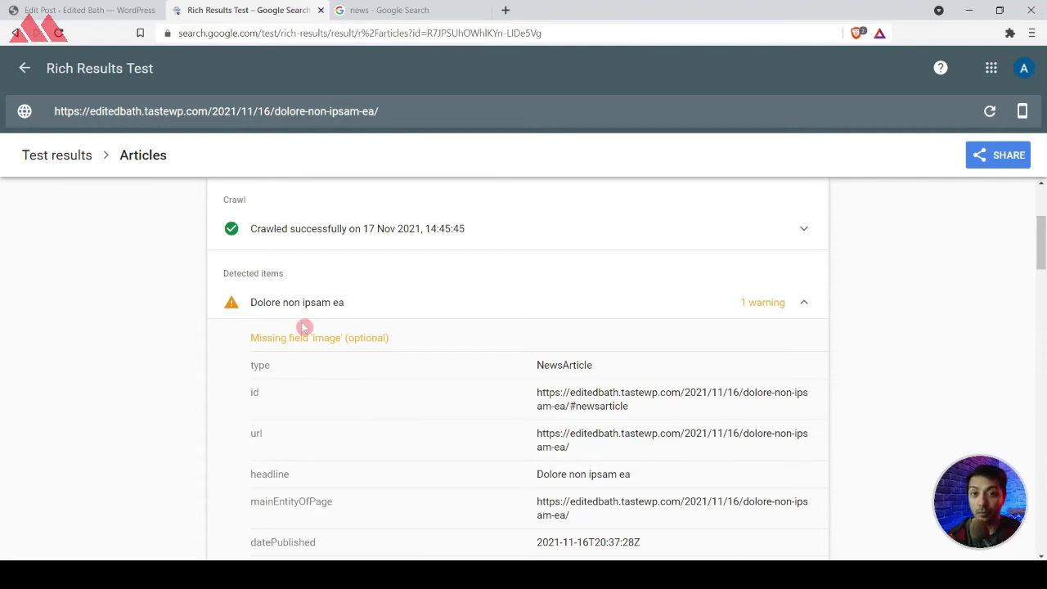
scroll(304, 327, "up", 3)
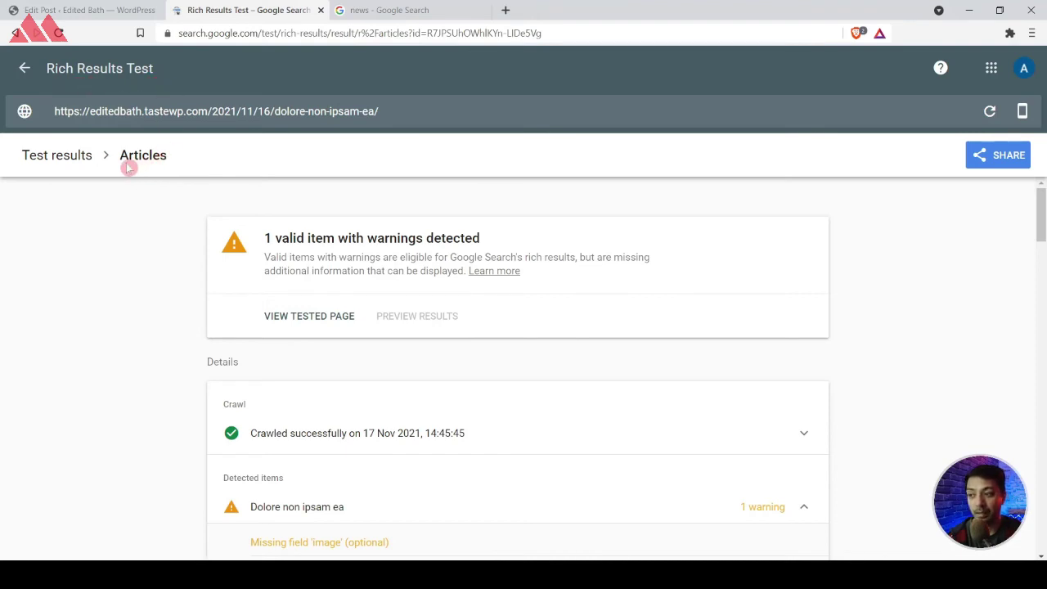
scroll(355, 205, "down", 3)
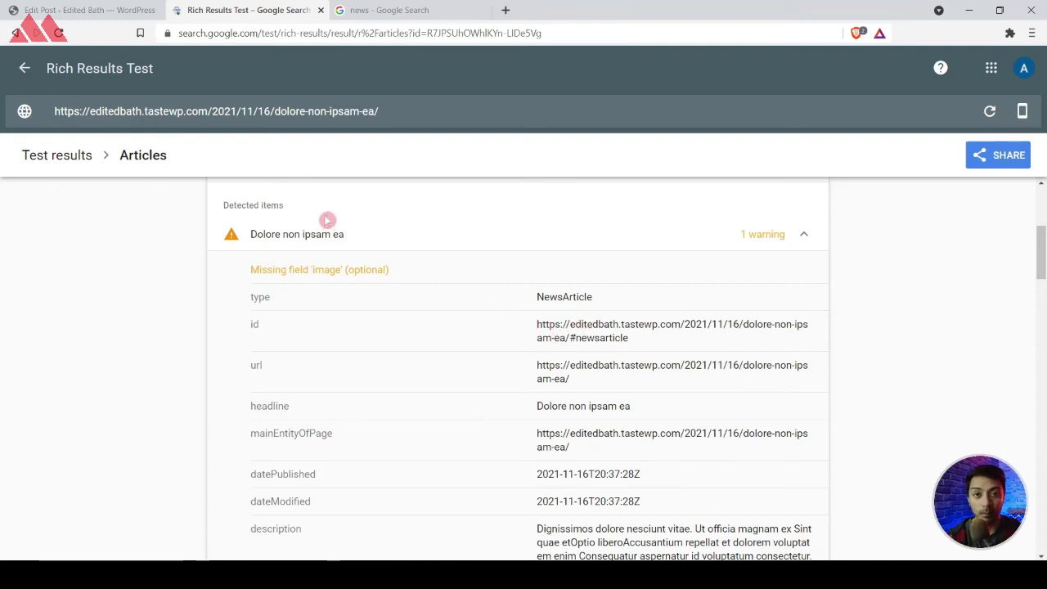
- Return to the post editor, switch the NewsArticle schema output to manual modification, and expand the post's featured image settings
left_click(125, 8)
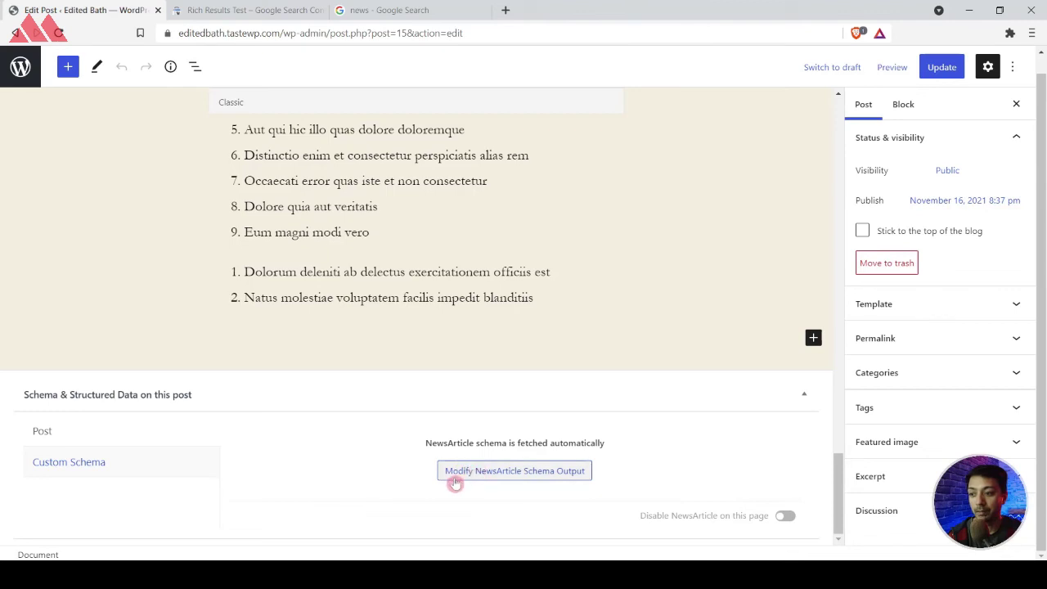
left_click(555, 480)
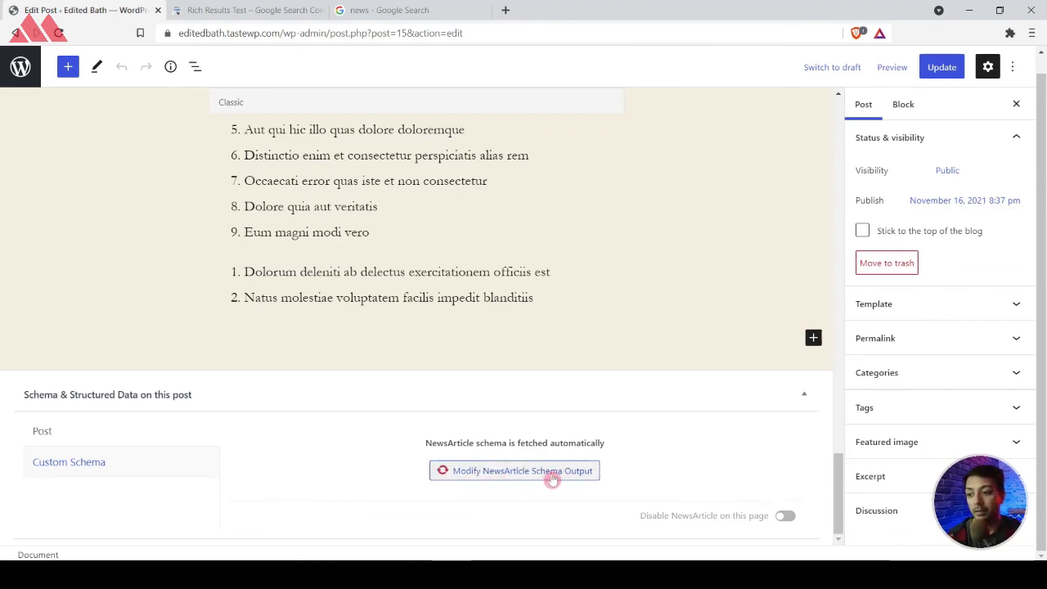
scroll(360, 422, "down", 3)
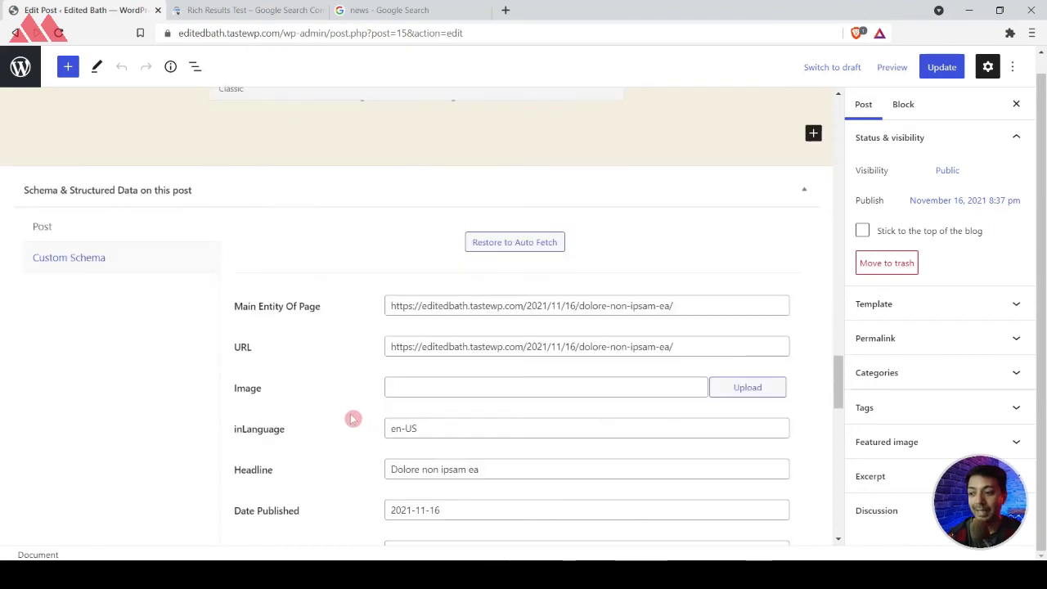
scroll(353, 419, "down", 1)
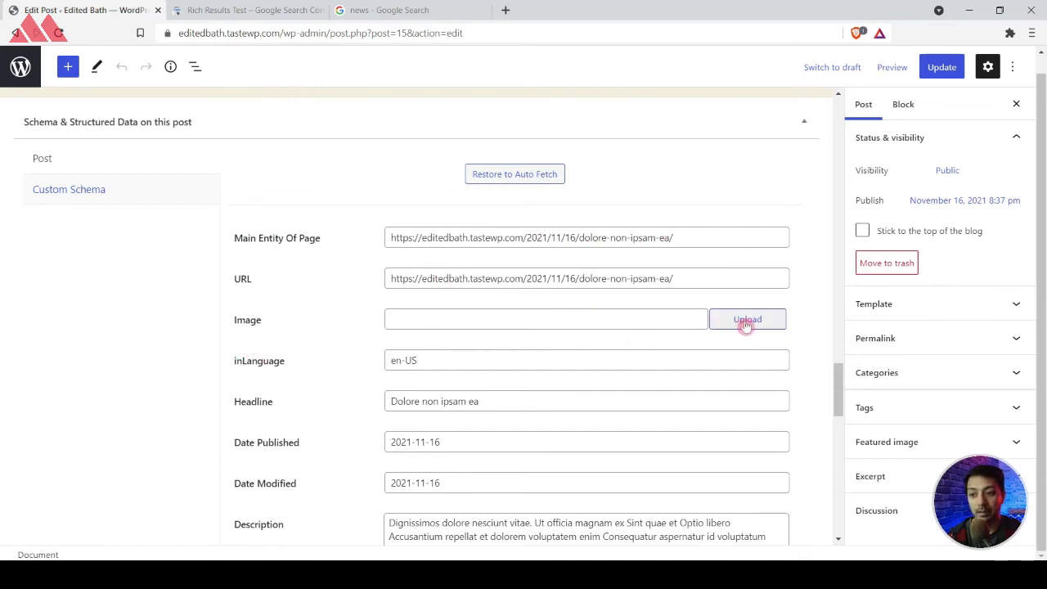
left_click(941, 442)
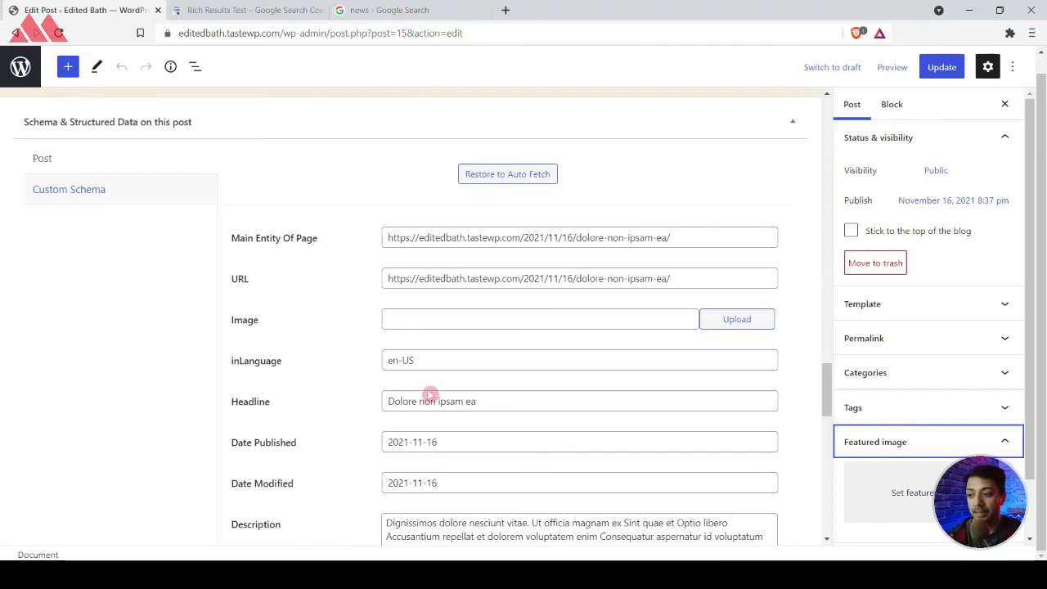
- Review the remaining NewsArticle schema fields, from headline to organization logo, and update the post
scroll(376, 386, "down", 2)
scroll(563, 292, "down", 2)
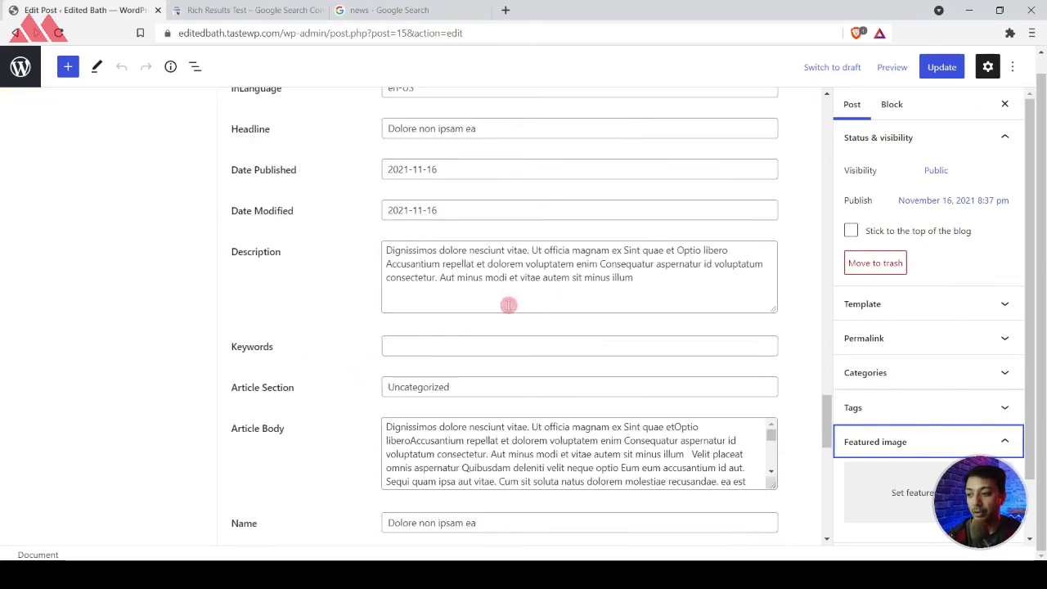
scroll(457, 425, "down", 8)
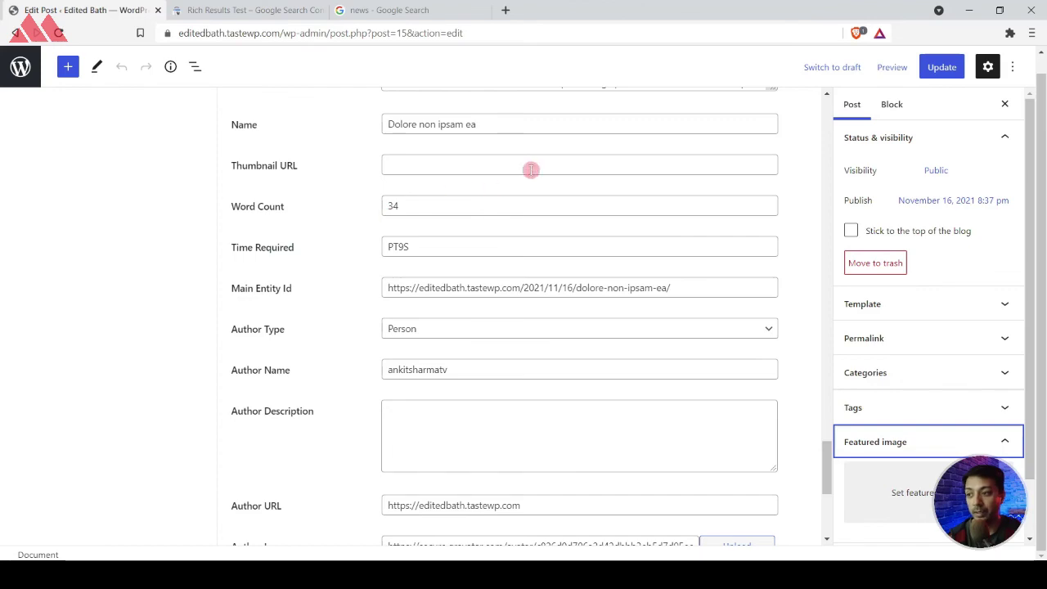
scroll(510, 172, "up", 2)
scroll(468, 222, "down", 3)
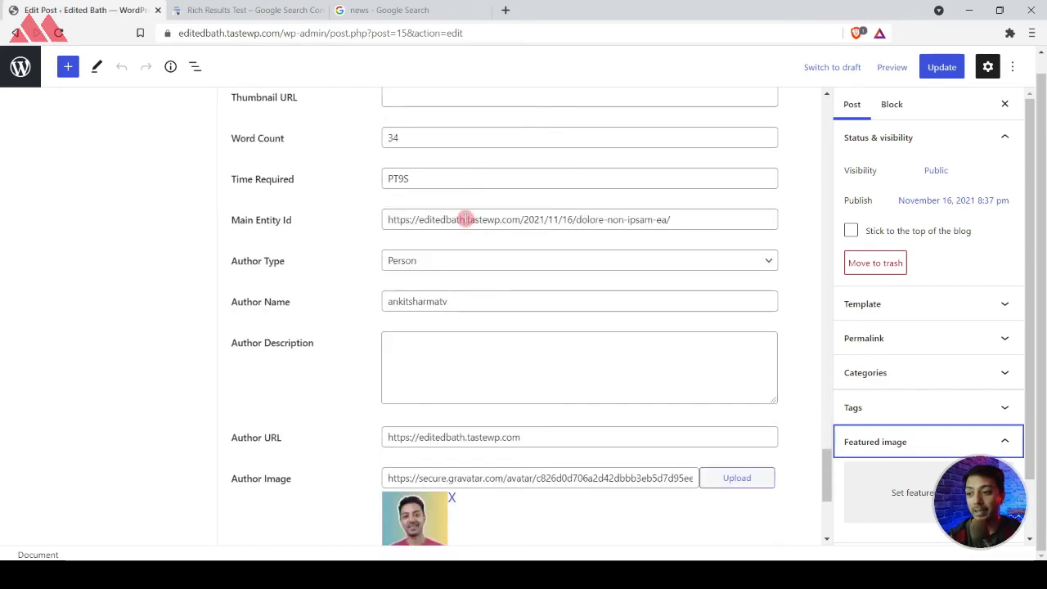
scroll(466, 220, "down", 4)
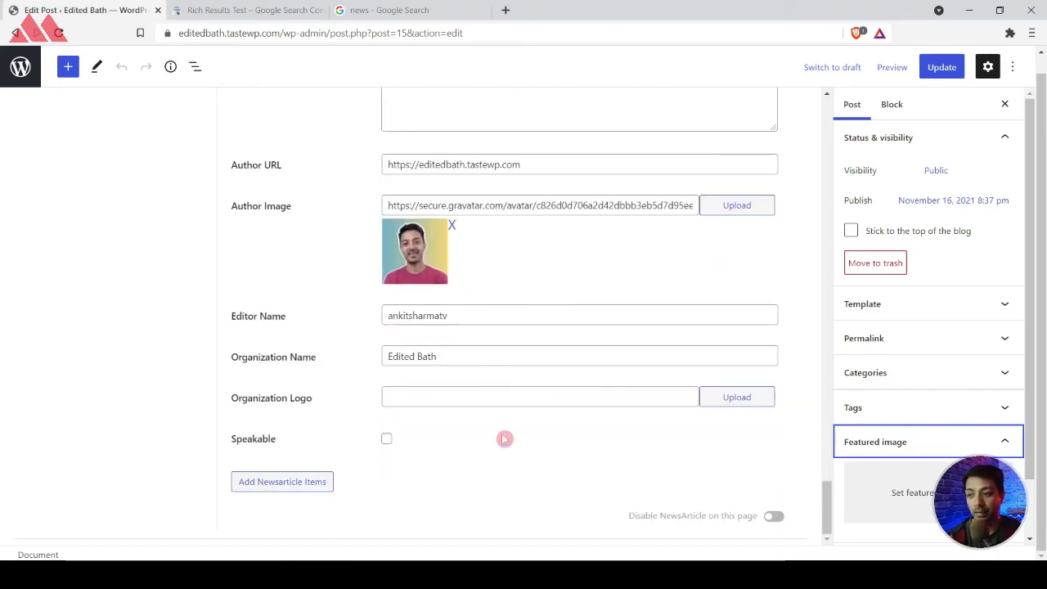
left_click(952, 71)
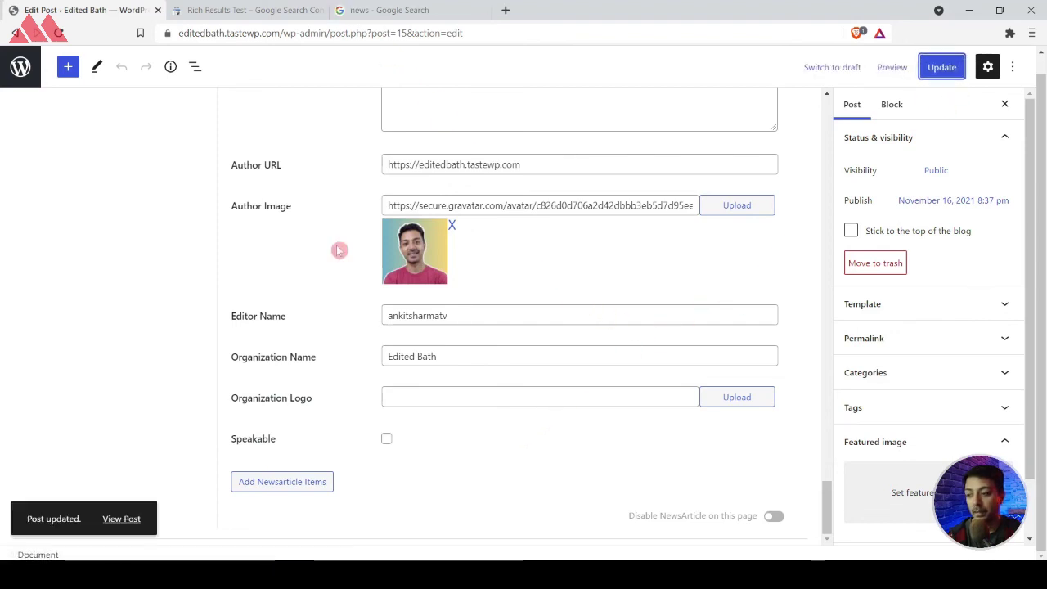